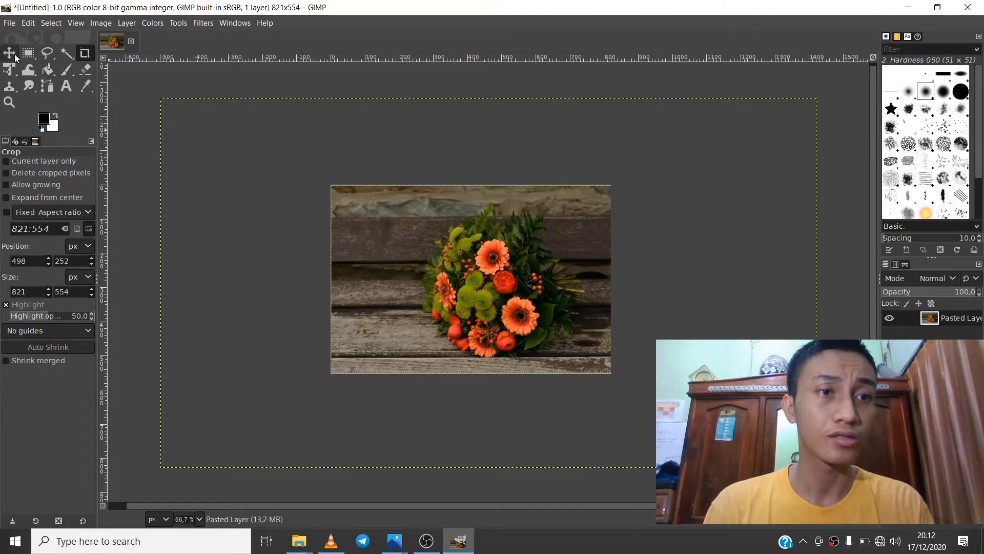
Step: Lock the position and size of the pasted flower photo layer
{"action": "left_click_drag", "start_coordinate": [503, 293], "coordinate": [502, 291]}
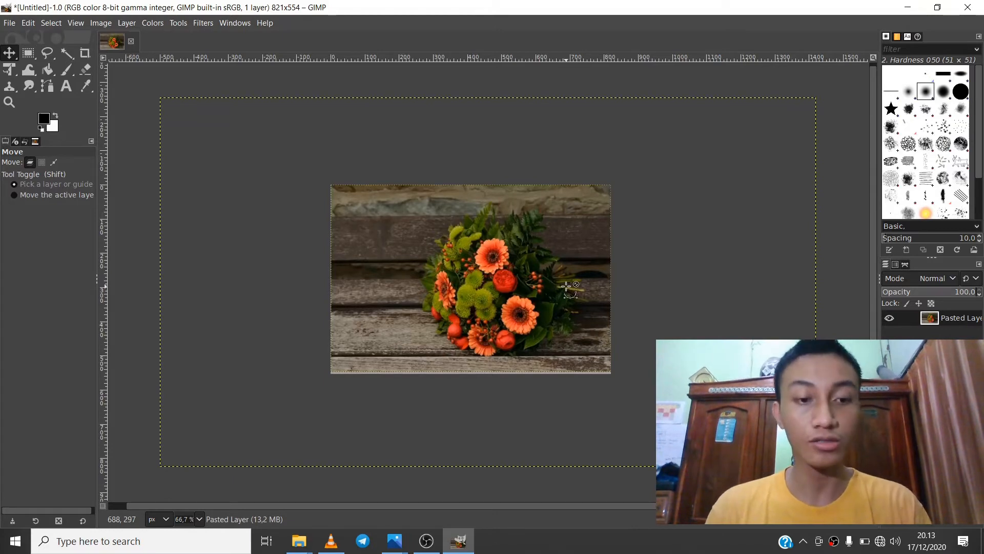
{"action": "key", "text": "ctrl"}
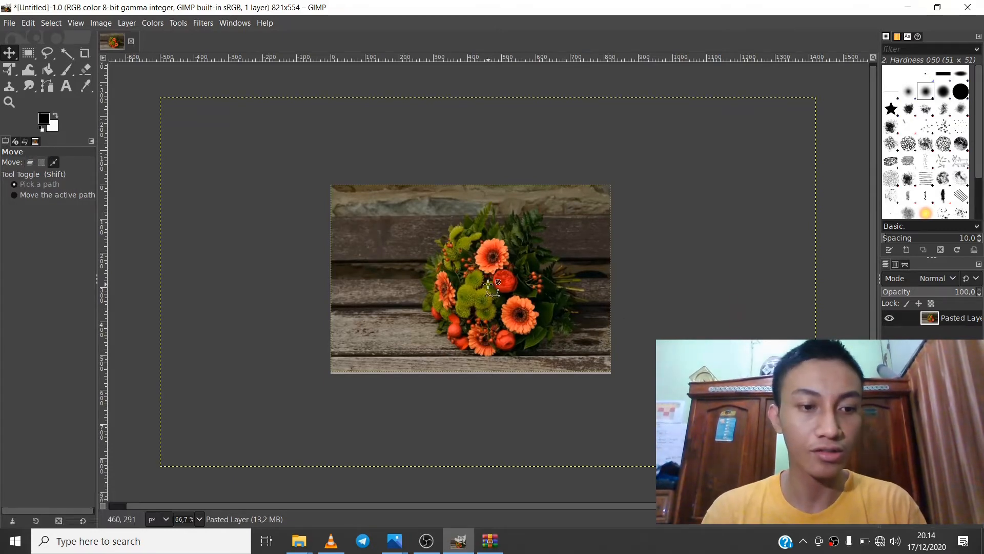
{"action": "key", "text": "ctrl"}
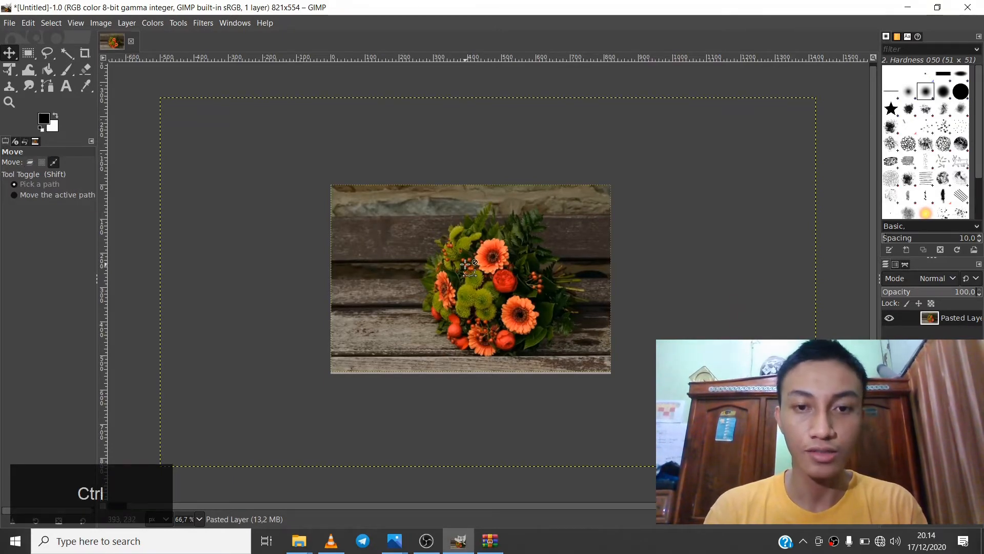
{"action": "key", "text": "1"}
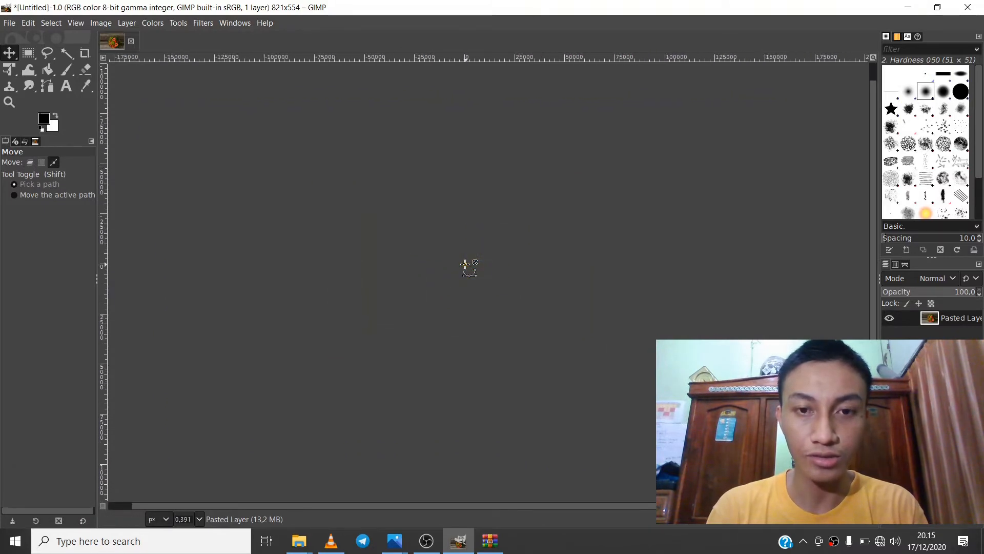
{"action": "key", "text": "plus"}
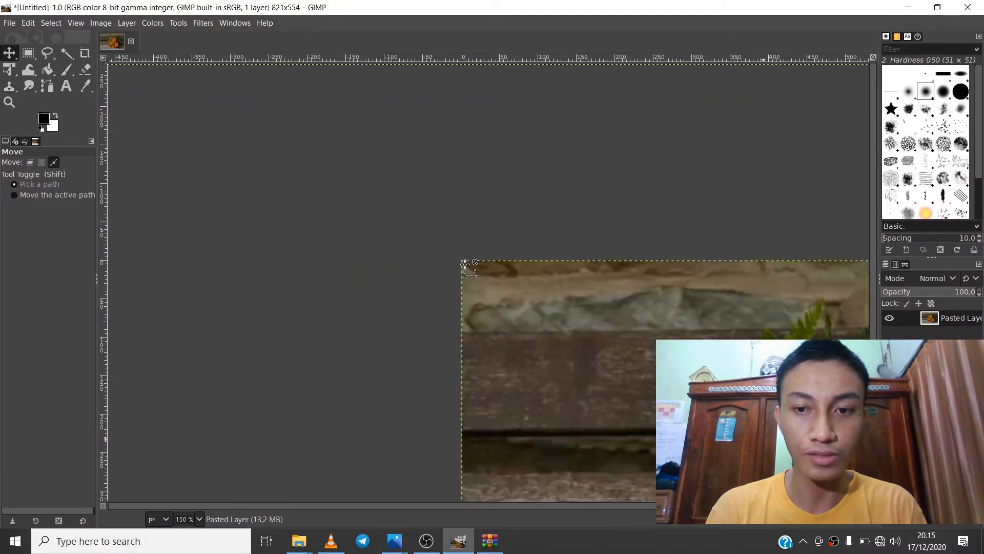
{"action": "key", "text": "ctrl"}
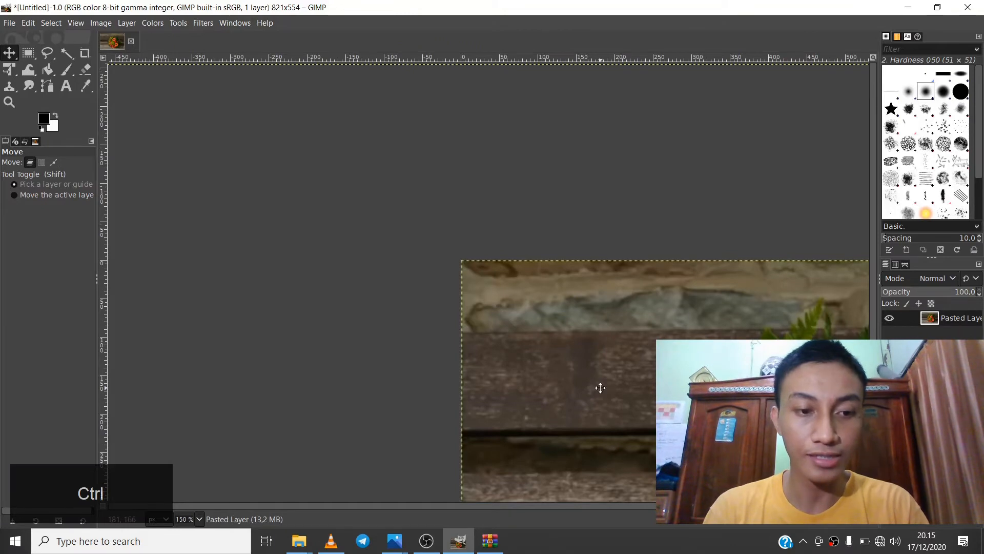
{"action": "key", "text": "space"}
{"action": "left_click_drag", "start_coordinate": [641, 385], "coordinate": [527, 225]}
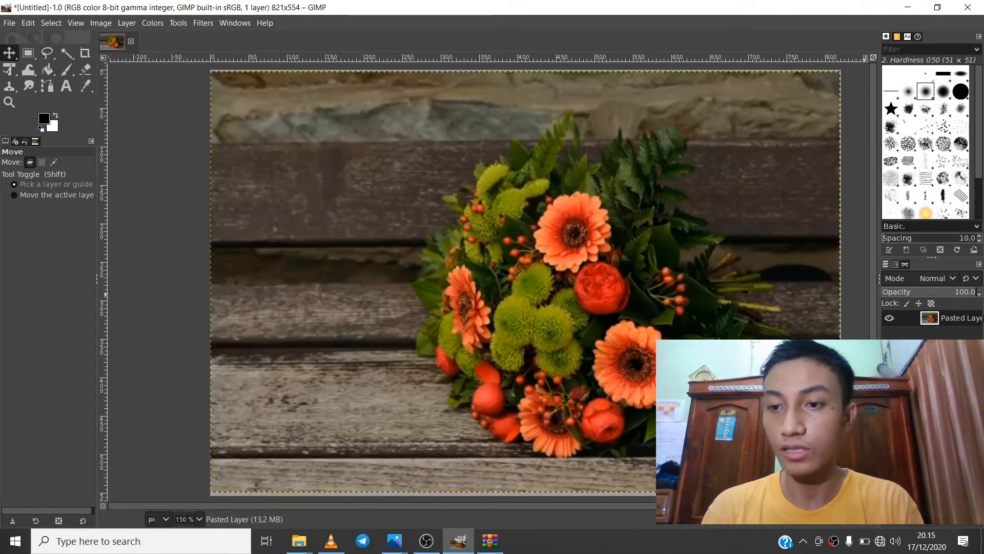
{"action": "left_click", "coordinate": [919, 303]}
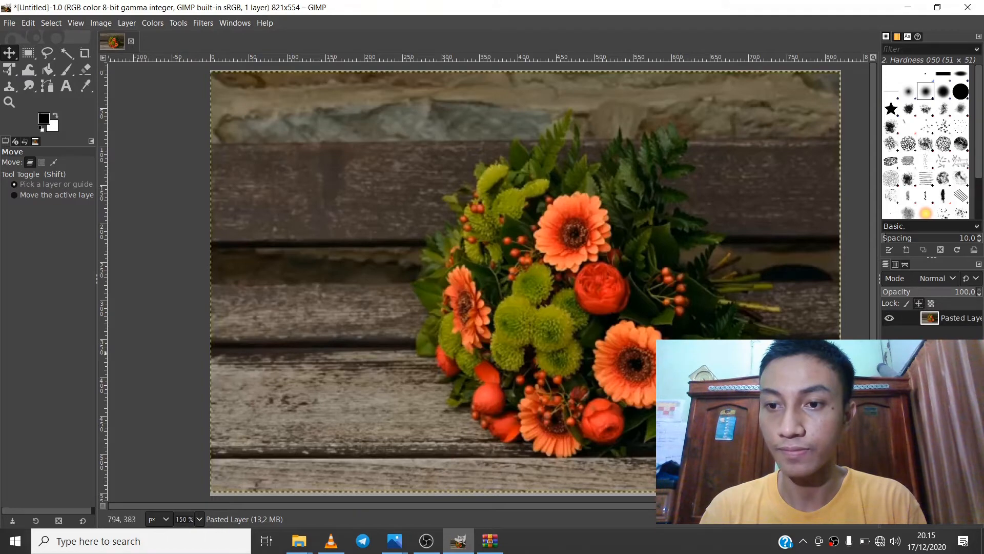
{"action": "left_click", "coordinate": [638, 395]}
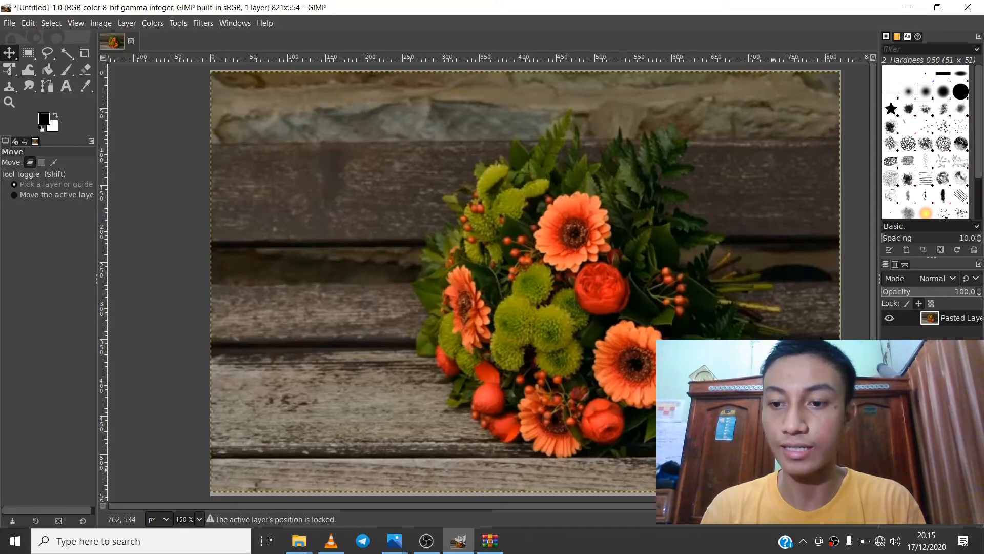
Step: Add a text layer reading "AZ" over the flower bouquet
{"action": "left_click", "coordinate": [70, 89]}
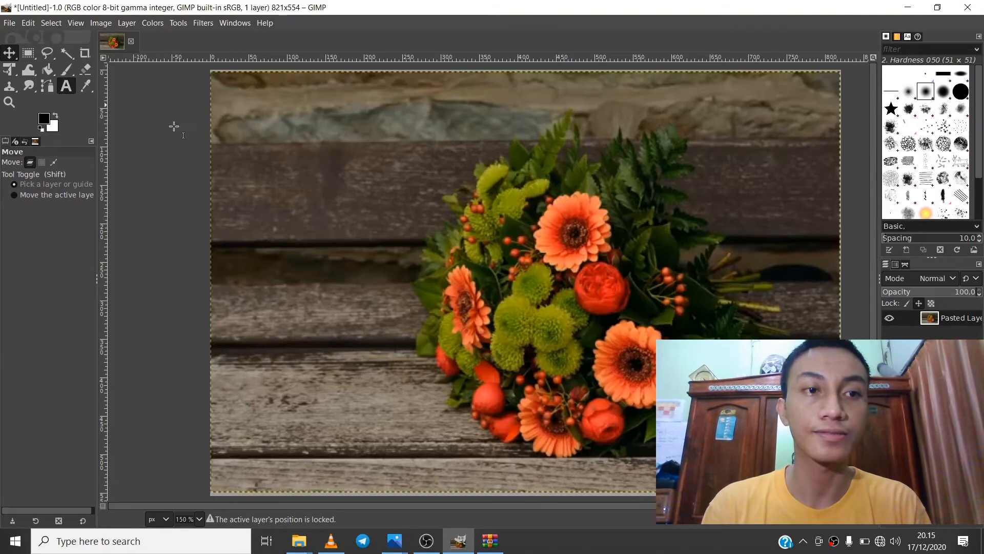
{"action": "left_click", "coordinate": [475, 261]}
{"action": "type", "text": "AZ"}
Step: Change the color of the whole AZ text to white (ffffff)
{"action": "key", "text": "ctrl+a"}
{"action": "left_click_drag", "start_coordinate": [52, 126], "coordinate": [54, 244]}
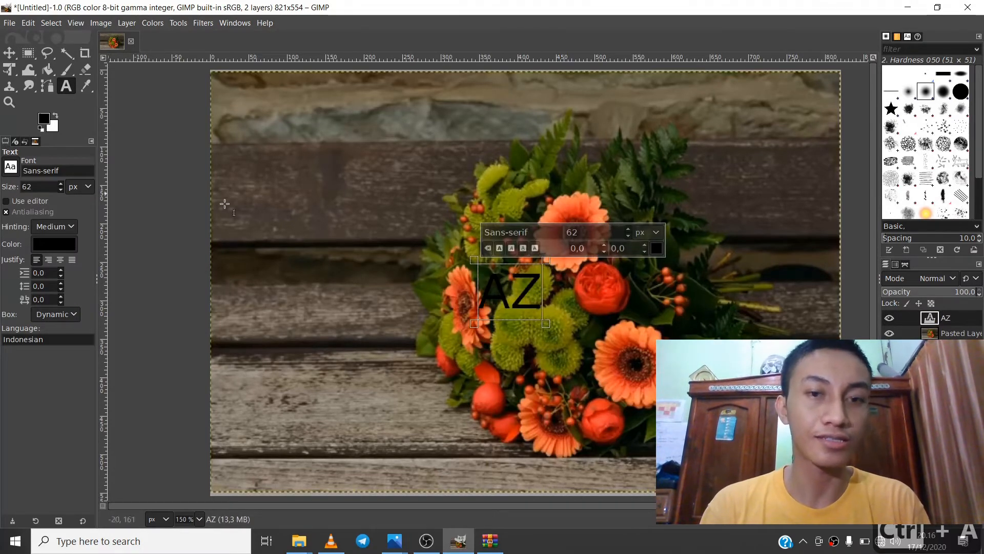
{"action": "left_click", "coordinate": [657, 249]}
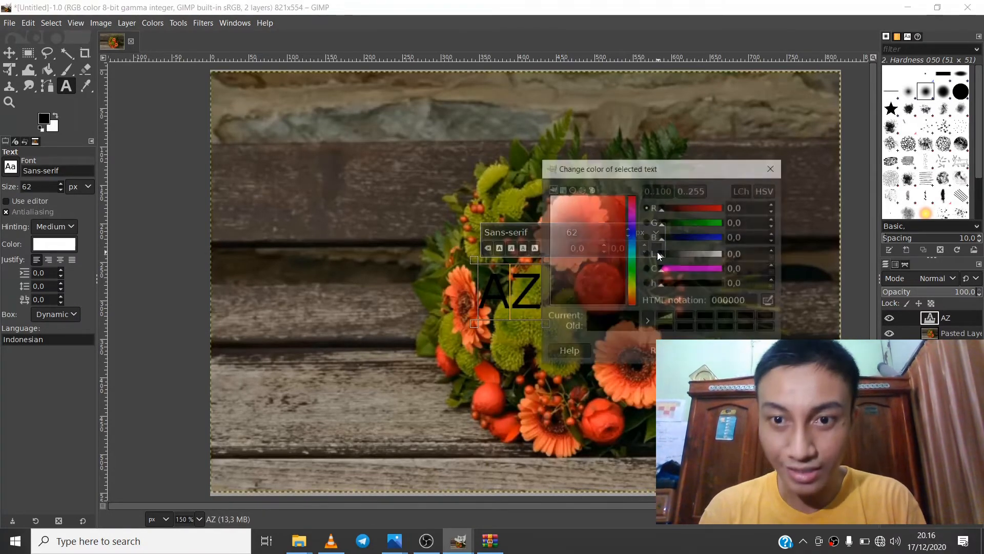
{"action": "left_click_drag", "start_coordinate": [606, 229], "coordinate": [522, 174]}
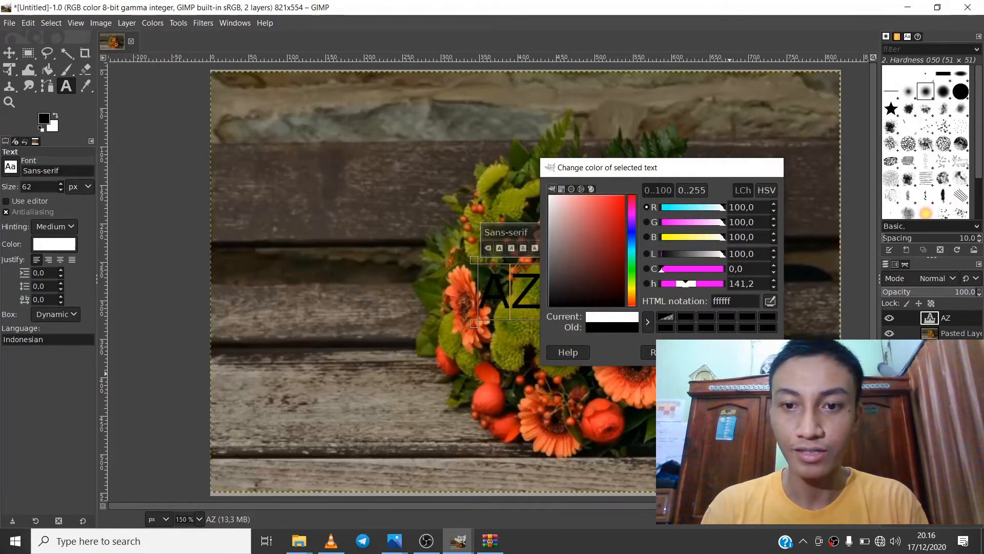
{"action": "left_click", "coordinate": [702, 352]}
Step: Change the AZ text's font to Muro
{"action": "key", "text": "ctrl+a"}
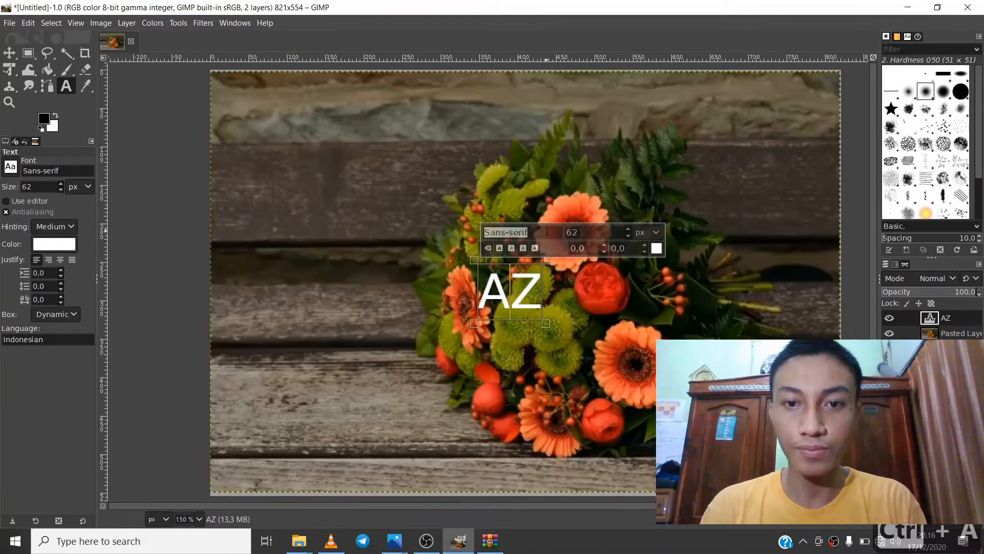
{"action": "type", "text": "m"}
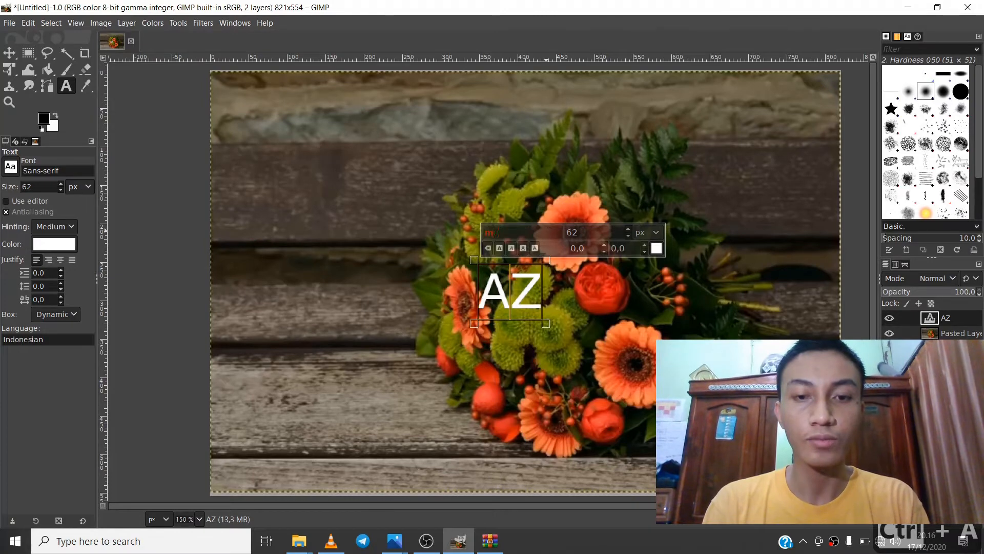
{"action": "type", "text": "u"}
{"action": "left_click", "coordinate": [524, 253]}
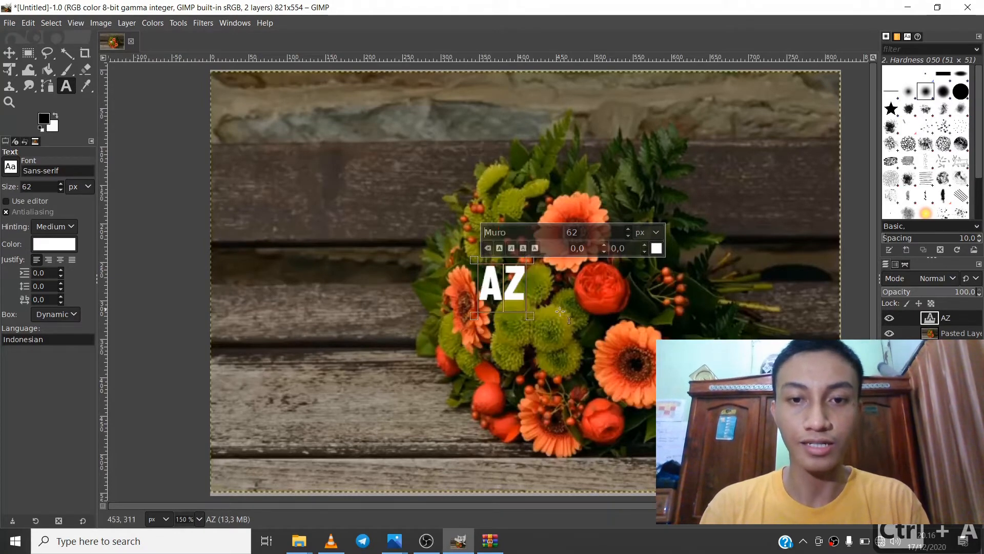
Step: Set the AZ text's size to 200 px and enlarge its text box to fit both letters side by side
{"action": "left_click_drag", "start_coordinate": [542, 326], "coordinate": [590, 358]}
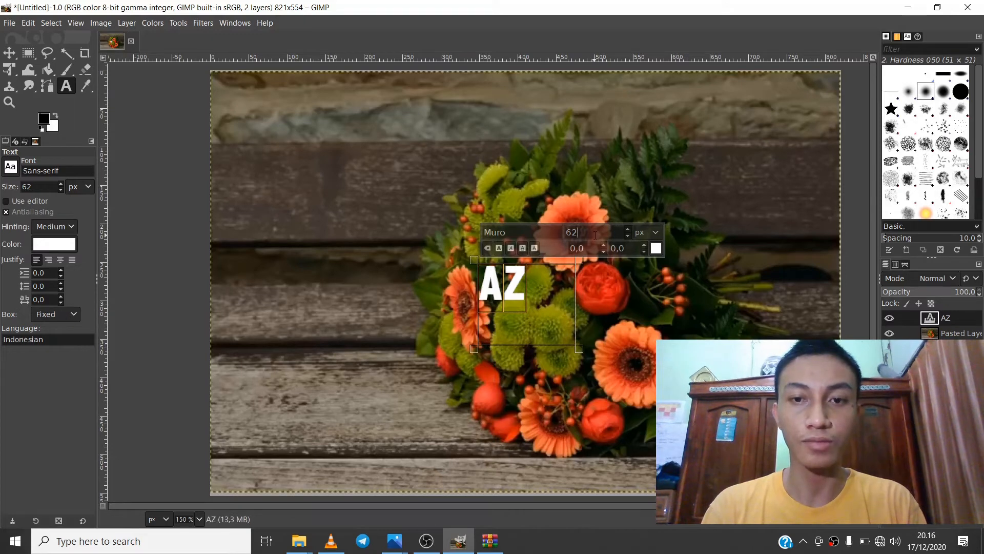
{"action": "key", "text": "ctrl+a"}
{"action": "type", "text": "200"}
{"action": "key", "text": "Return"}
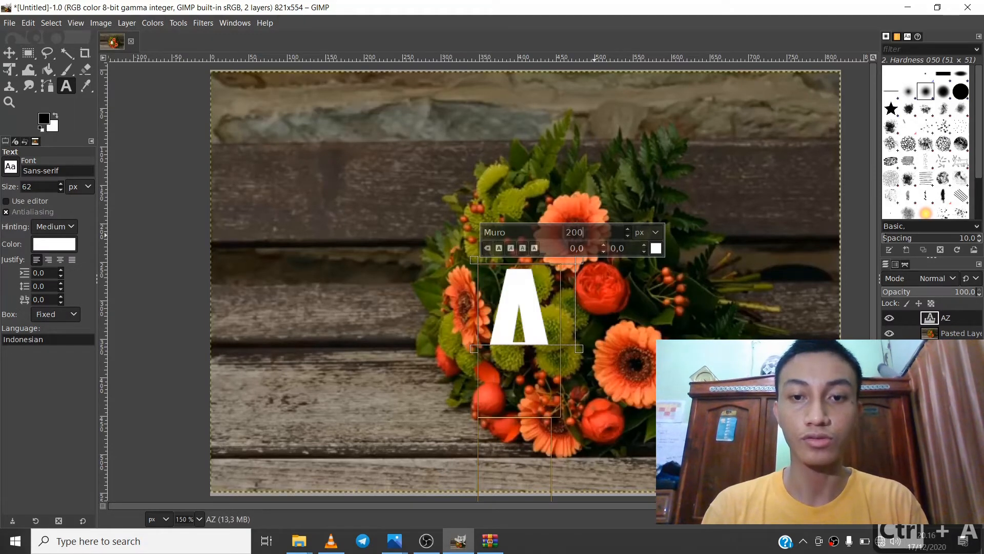
{"action": "left_click_drag", "start_coordinate": [577, 349], "coordinate": [744, 418]}
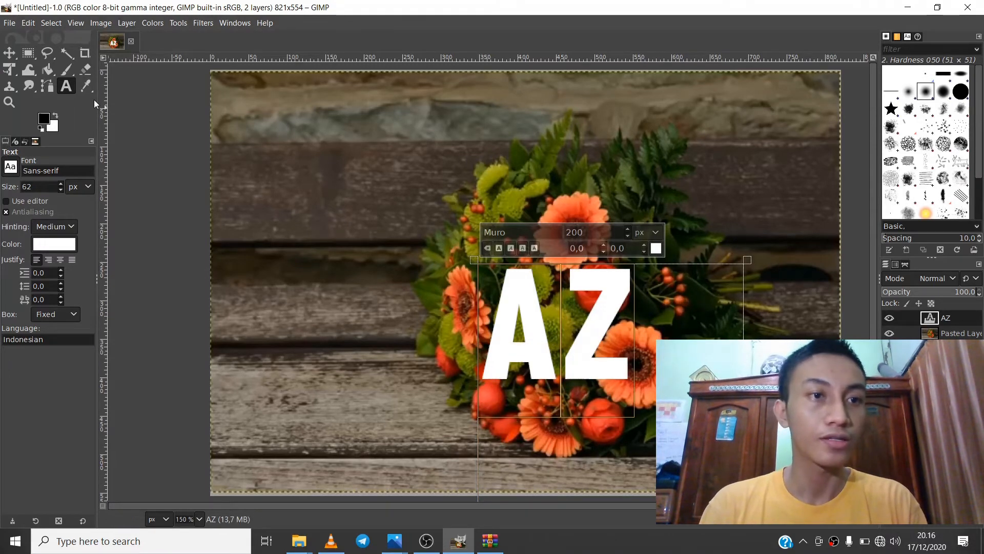
Step: Move the AZ text layer over the middle of the bouquet
{"action": "left_click", "coordinate": [9, 54]}
{"action": "left_click_drag", "start_coordinate": [589, 355], "coordinate": [563, 288]}
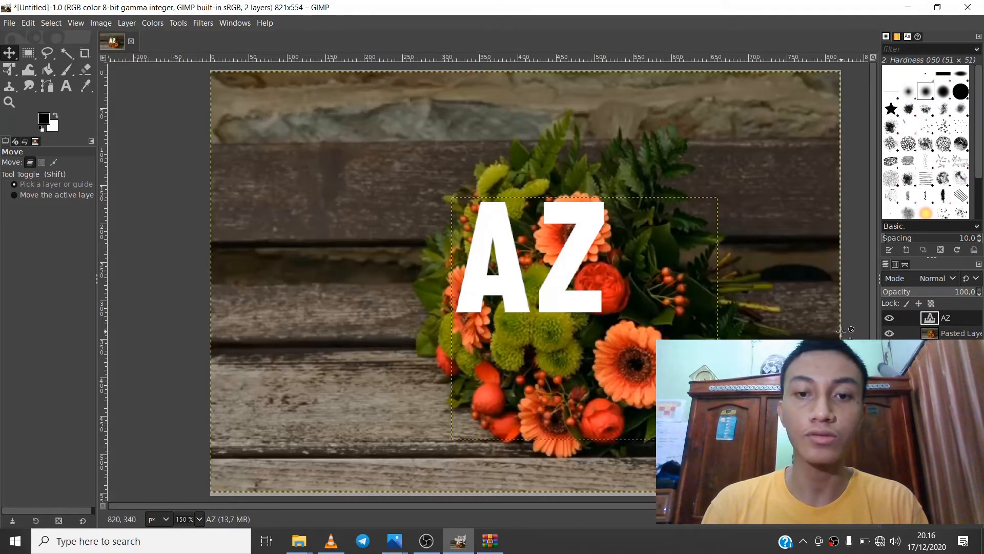
{"action": "left_click_drag", "start_coordinate": [577, 312], "coordinate": [614, 336]}
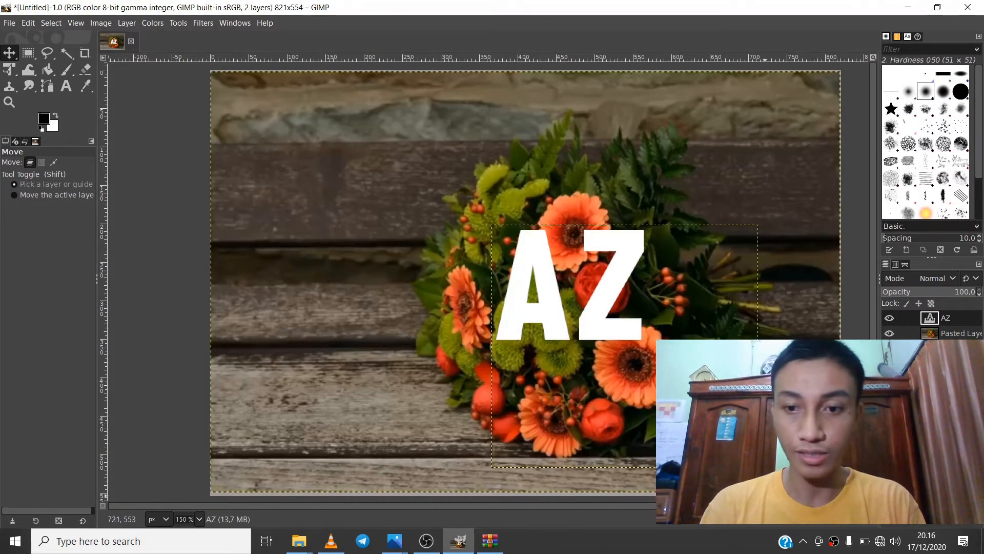
{"action": "left_click", "coordinate": [610, 313]}
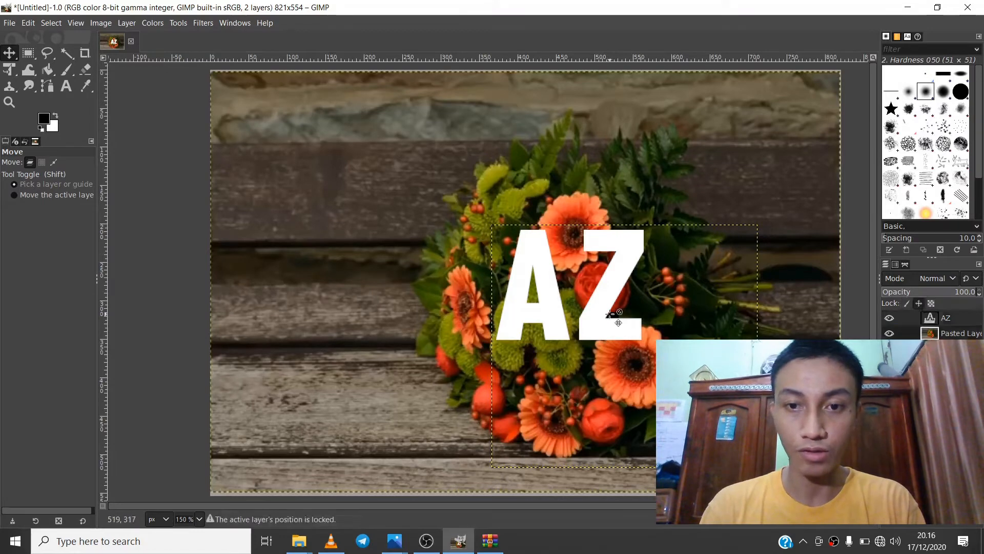
Step: Set the AZ text's size to 400 px and extend its text box so both letters fit on one line
{"action": "left_click", "coordinate": [66, 86]}
{"action": "left_click", "coordinate": [600, 281]}
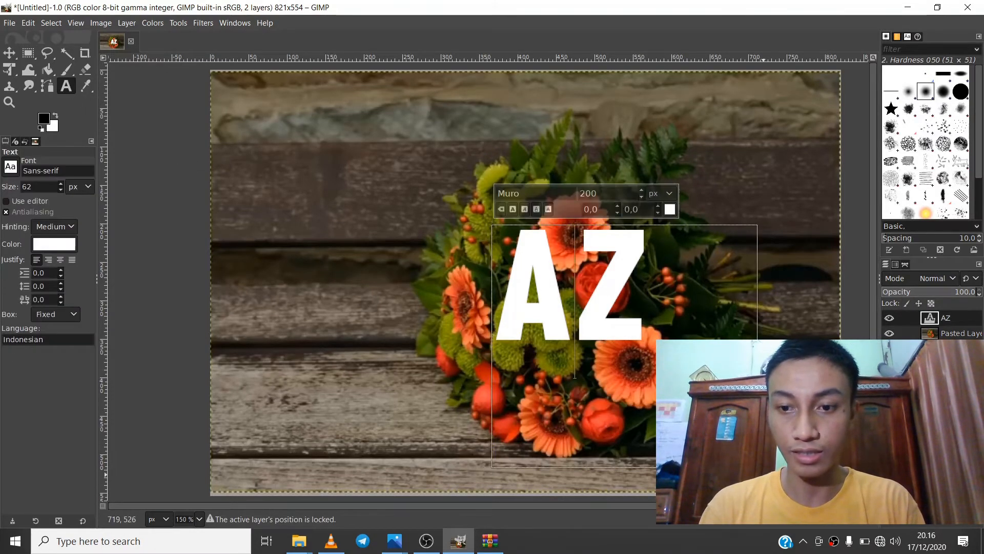
{"action": "left_click_drag", "start_coordinate": [774, 483], "coordinate": [726, 431]}
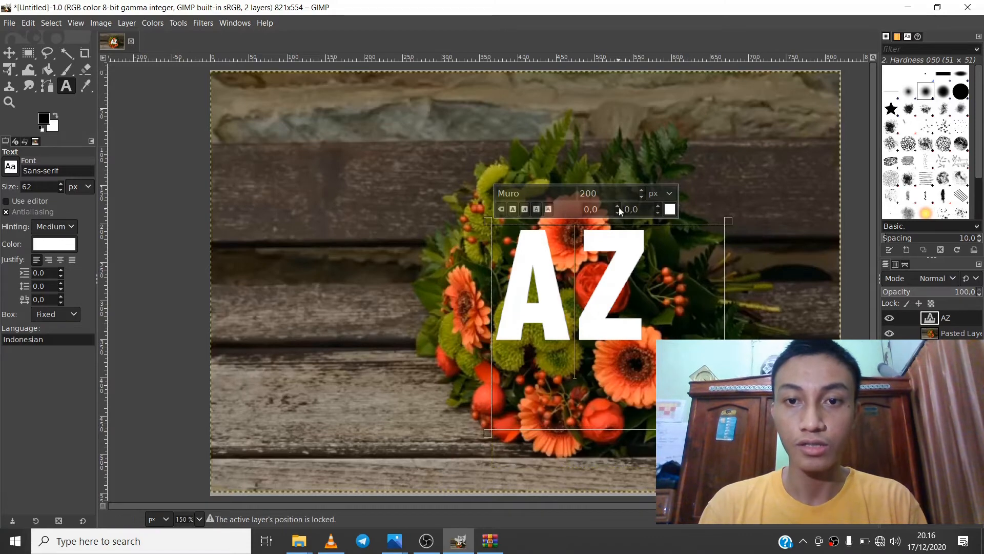
{"action": "left_click", "coordinate": [606, 193]}
{"action": "key", "text": "ctrl+a"}
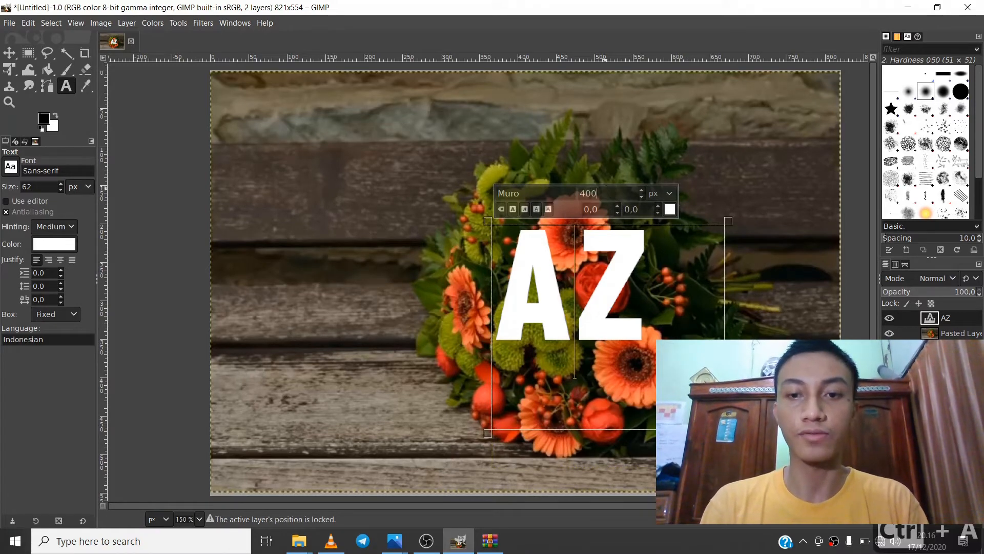
{"action": "type", "text": "2005"}
{"action": "key", "text": "Return"}
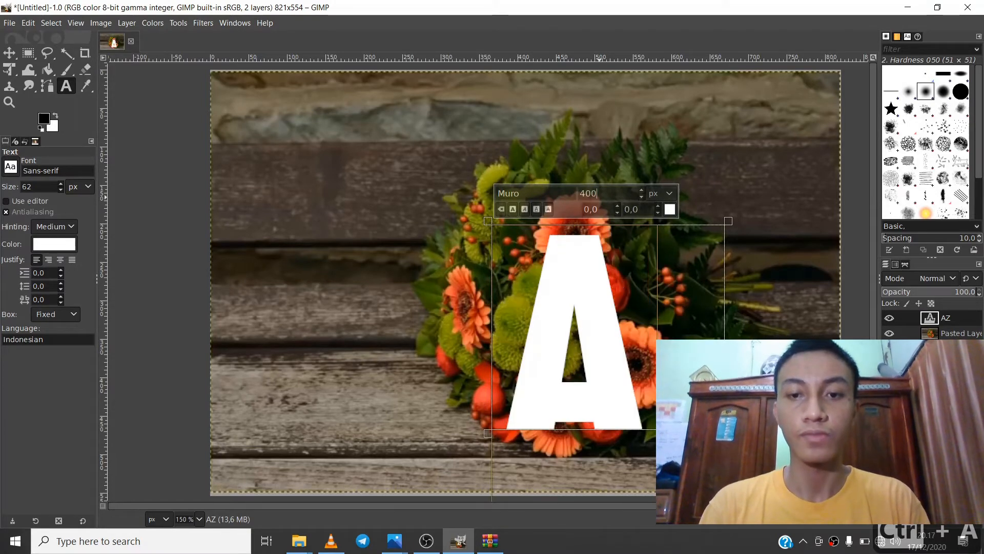
{"action": "left_click_drag", "start_coordinate": [726, 437], "coordinate": [835, 517]}
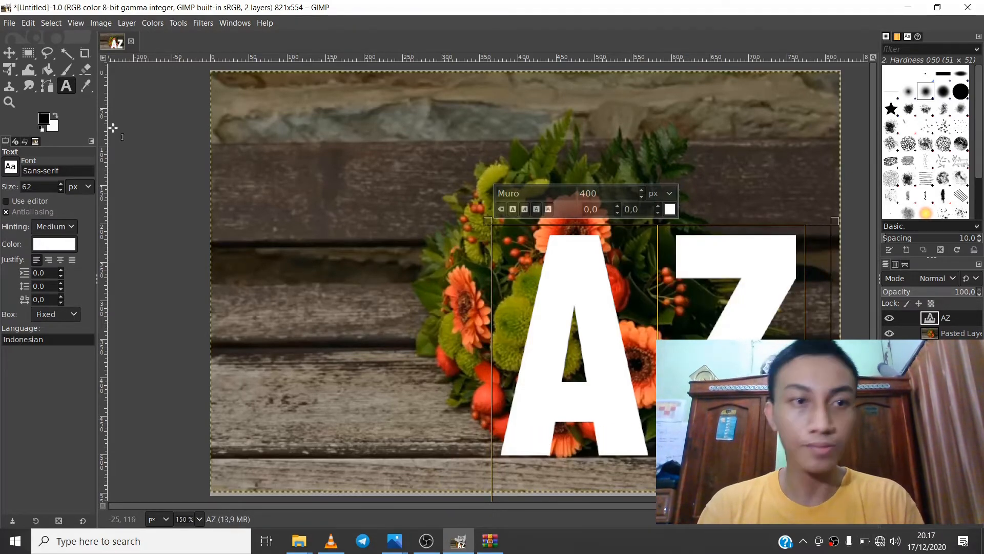
Step: Move the enlarged AZ text up and across so both letters cover the flower bouquet
{"action": "left_click", "coordinate": [9, 52]}
{"action": "left_click_drag", "start_coordinate": [509, 279], "coordinate": [455, 226]}
{"action": "left_click_drag", "start_coordinate": [456, 227], "coordinate": [497, 316]}
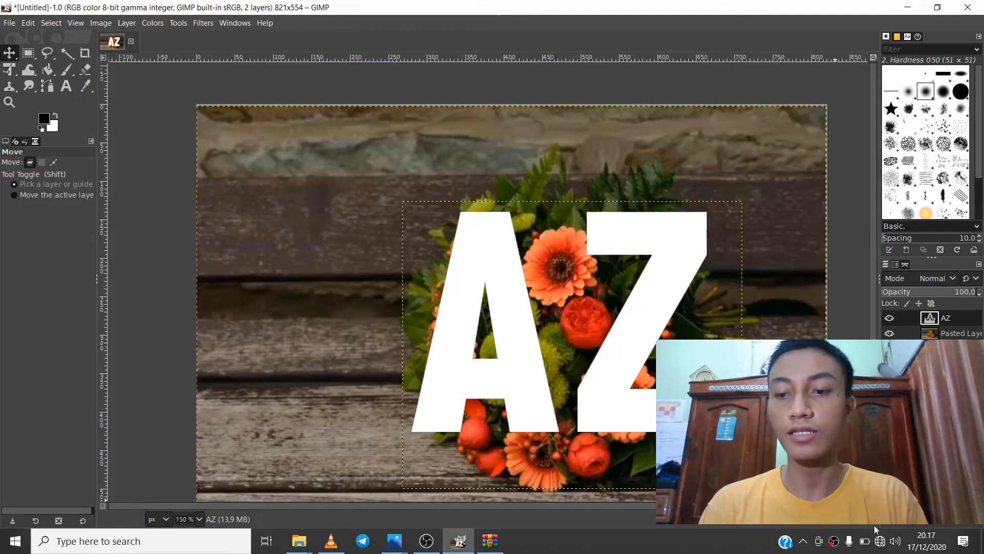
{"action": "left_click", "coordinate": [888, 523]}
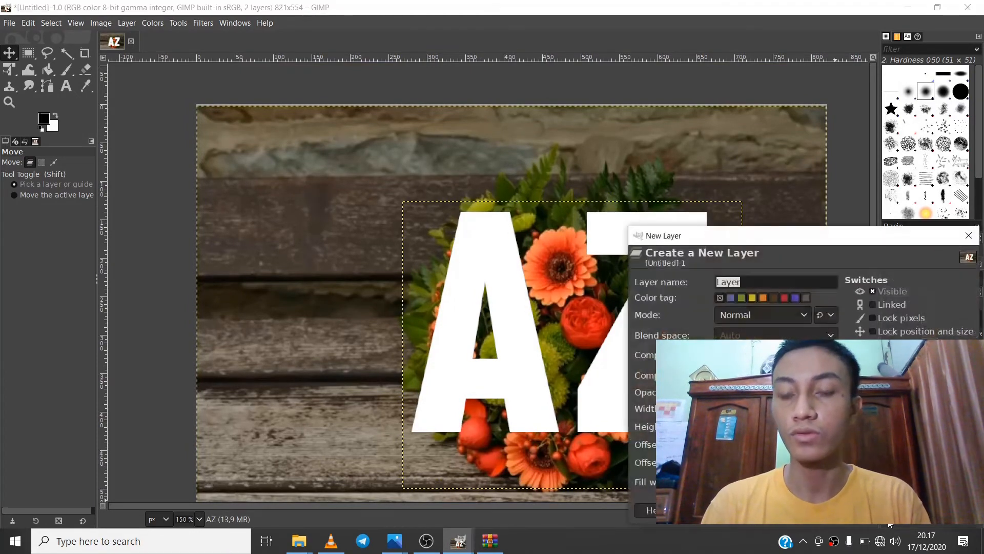
{"action": "left_click", "coordinate": [952, 510]}
Step: Switch to OBS, move the "kecil" webcam source to the lower-left corner of the scene, and return to GIMP
{"action": "left_click", "coordinate": [426, 540]}
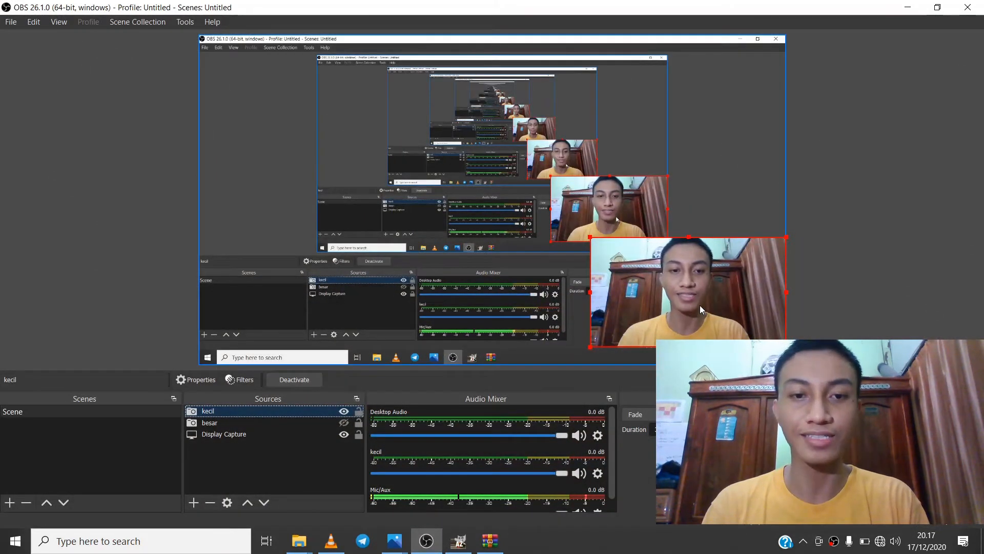
{"action": "left_click_drag", "start_coordinate": [700, 305], "coordinate": [309, 307]}
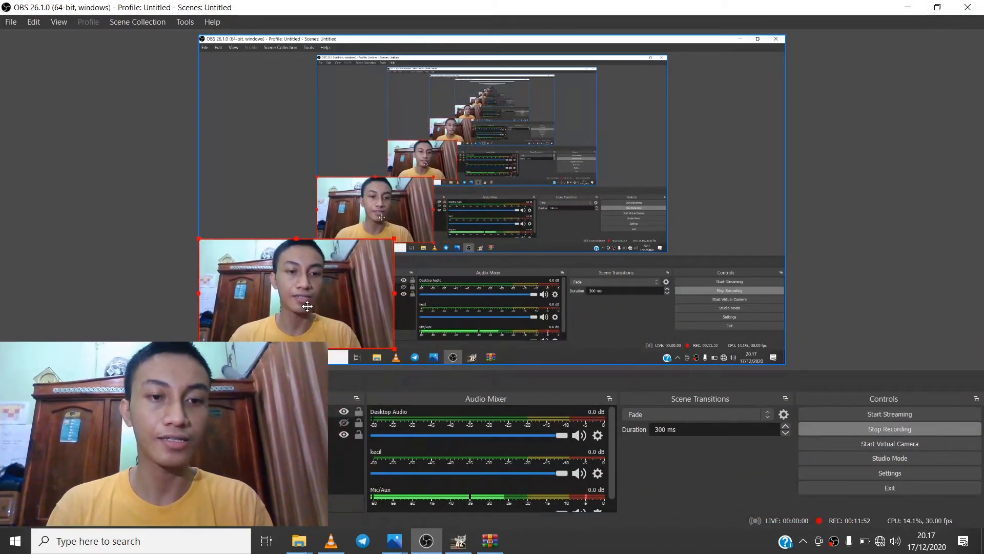
{"action": "left_click", "coordinate": [908, 7]}
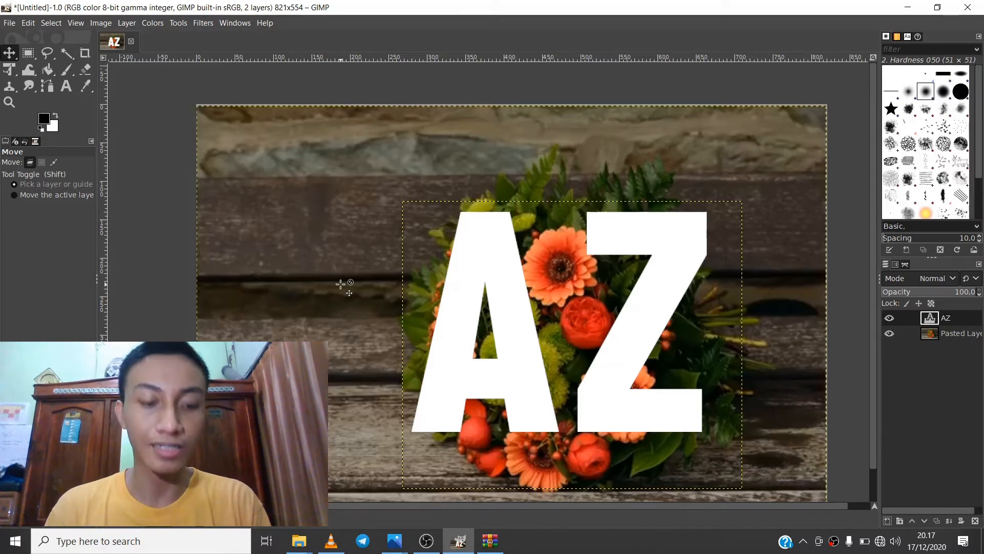
Step: Save the project as "flower text effect.xcf" in the Pictures folder
{"action": "key", "text": "ctrl+s"}
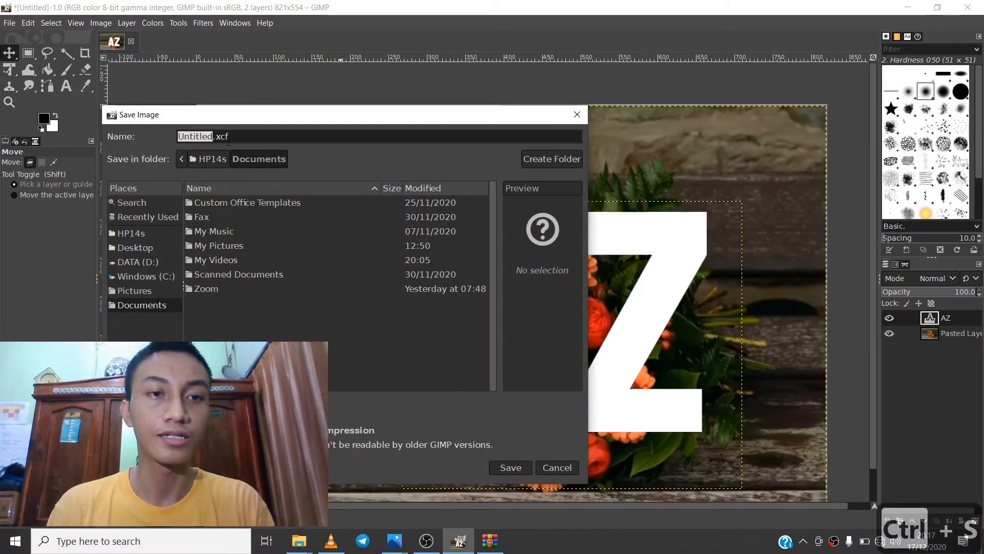
{"action": "key", "text": "BackSpace"}
{"action": "type", "text": "flower text effect"}
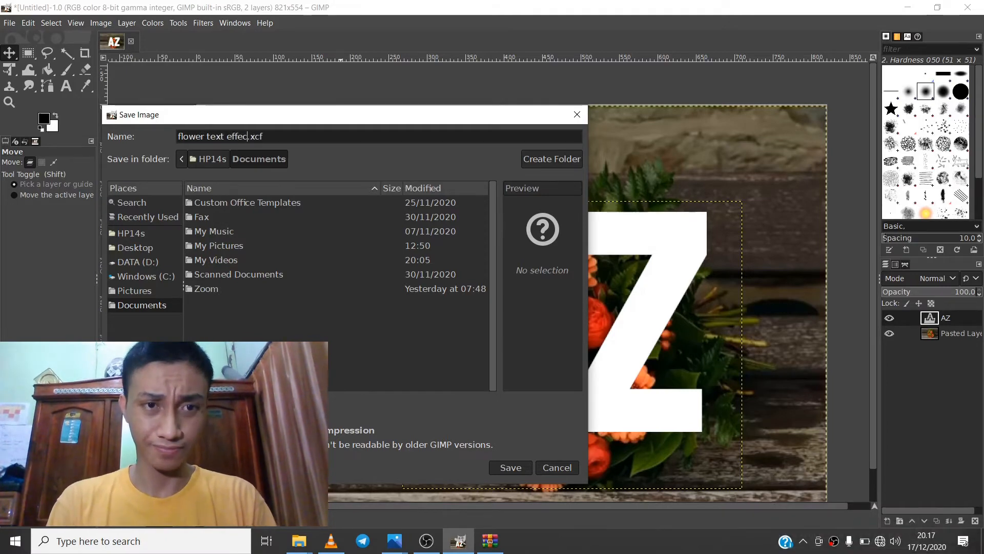
{"action": "left_click", "coordinate": [129, 294]}
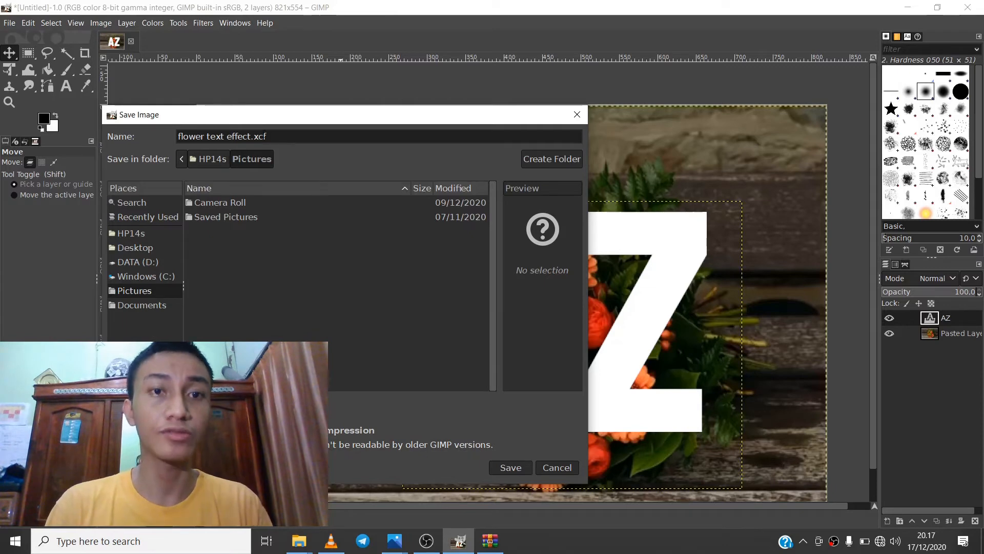
{"action": "left_click", "coordinate": [510, 467]}
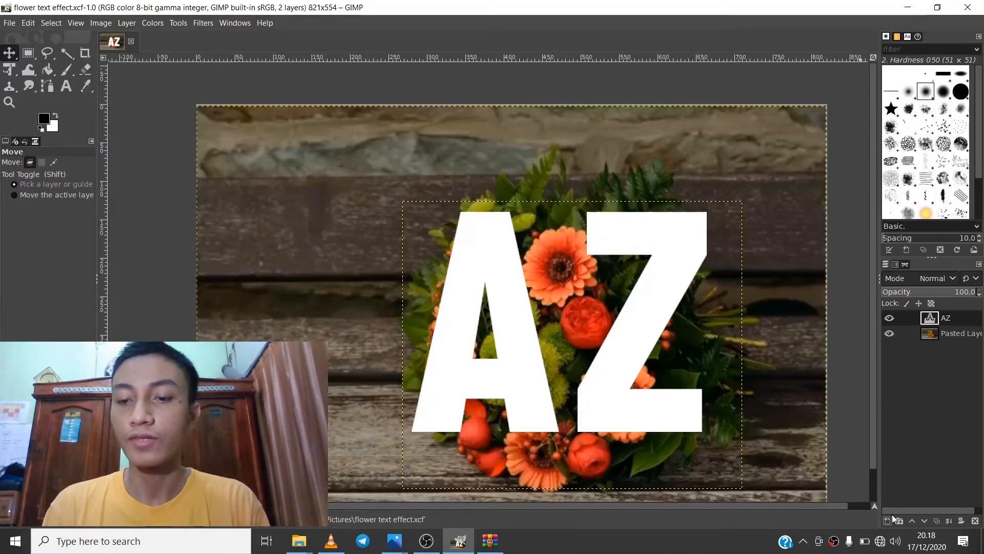
Step: Create a new transparent 821 × 554 px layer named "kotak" above the AZ text layer
{"action": "left_click", "coordinate": [888, 516]}
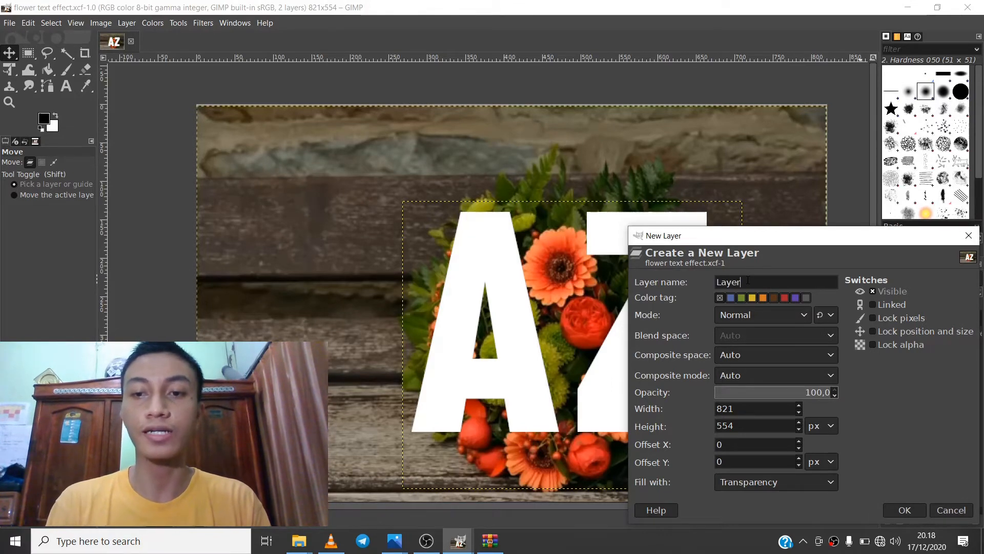
{"action": "key", "text": "ctrl+a"}
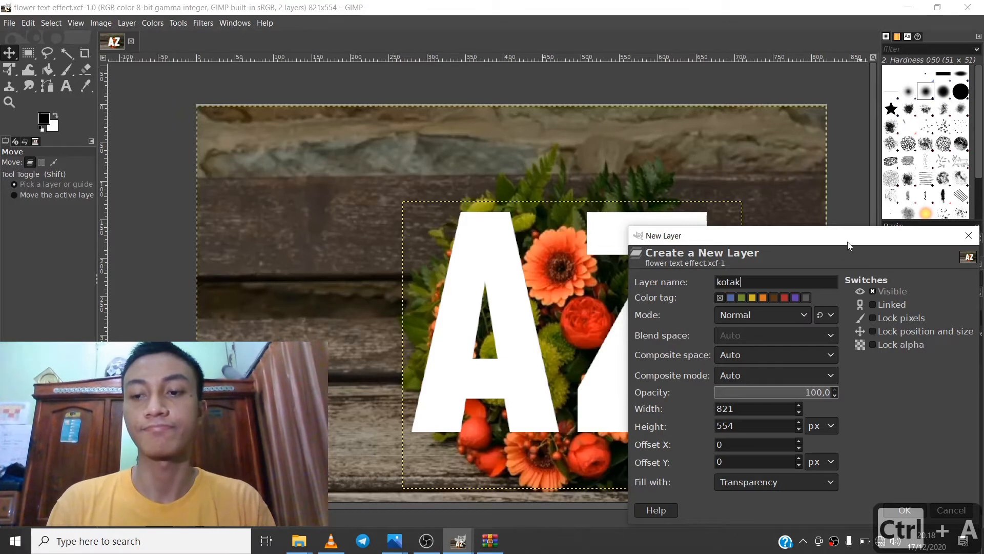
{"action": "left_click_drag", "start_coordinate": [848, 246], "coordinate": [642, 123]}
{"action": "left_click", "coordinate": [699, 391]}
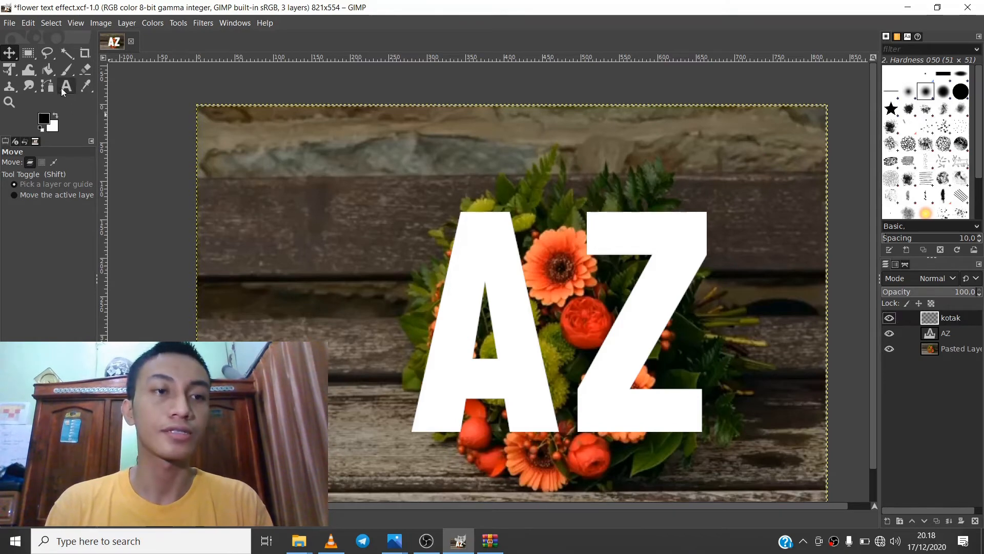
Step: Make a rectangular selection around the AZ letters, about 423 × 372 px, with its origin at about 264, 91
{"action": "left_click", "coordinate": [30, 54]}
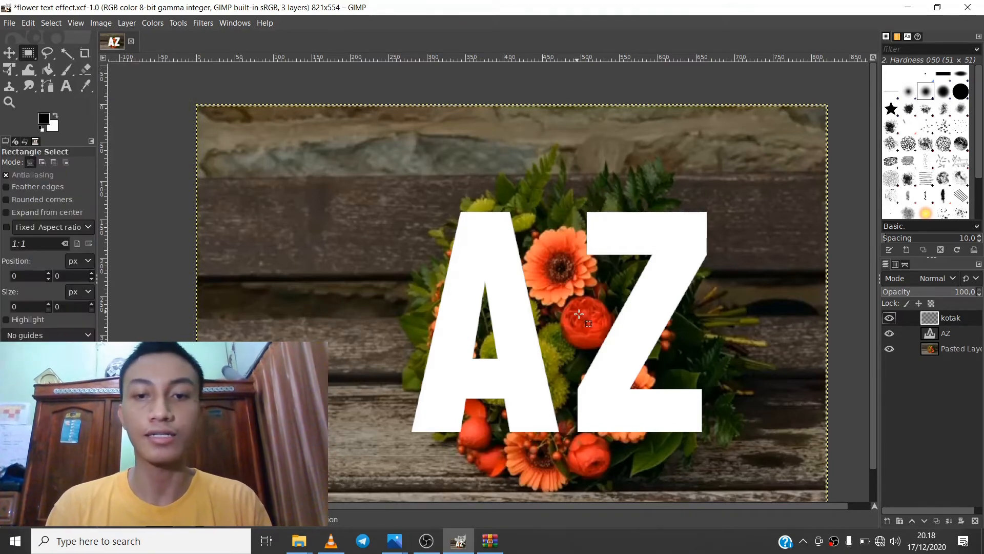
{"action": "key", "text": "ctrl+z"}
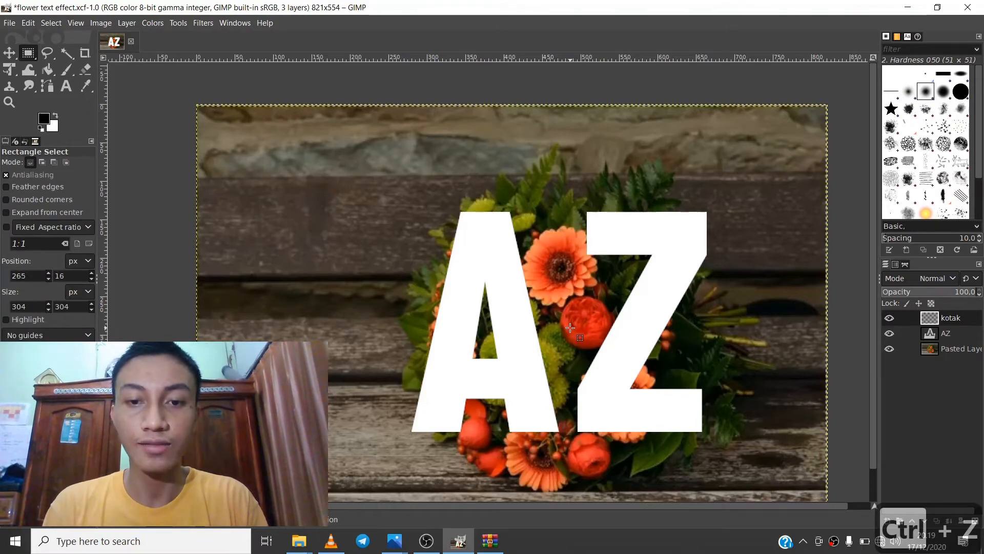
{"action": "left_click_drag", "start_coordinate": [551, 301], "coordinate": [762, 451]}
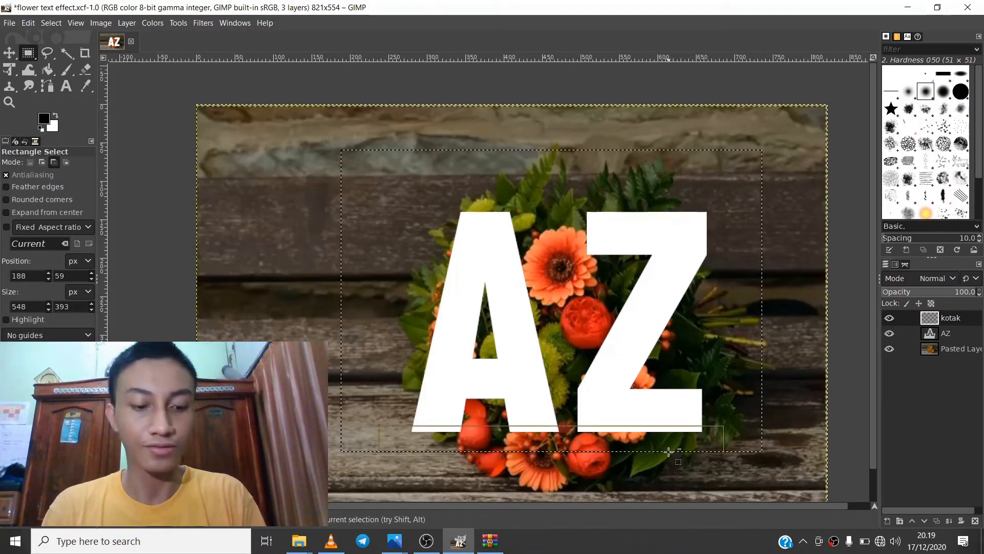
{"action": "left_click_drag", "start_coordinate": [761, 446], "coordinate": [723, 461]}
{"action": "left_click_drag", "start_coordinate": [364, 449], "coordinate": [414, 453]}
{"action": "left_click_drag", "start_coordinate": [702, 160], "coordinate": [703, 185]}
{"action": "left_click_drag", "start_coordinate": [703, 451], "coordinate": [705, 454]}
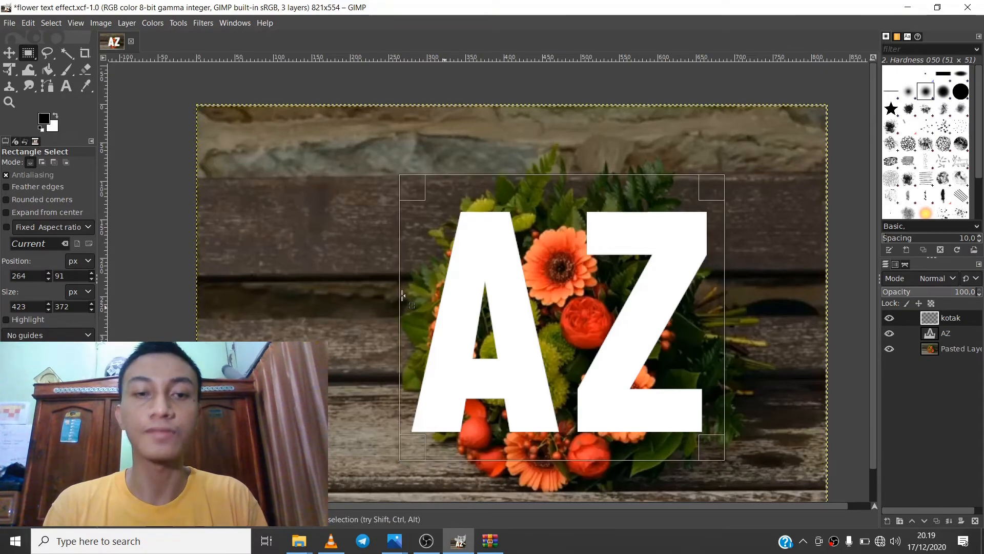
{"action": "key", "text": "Return"}
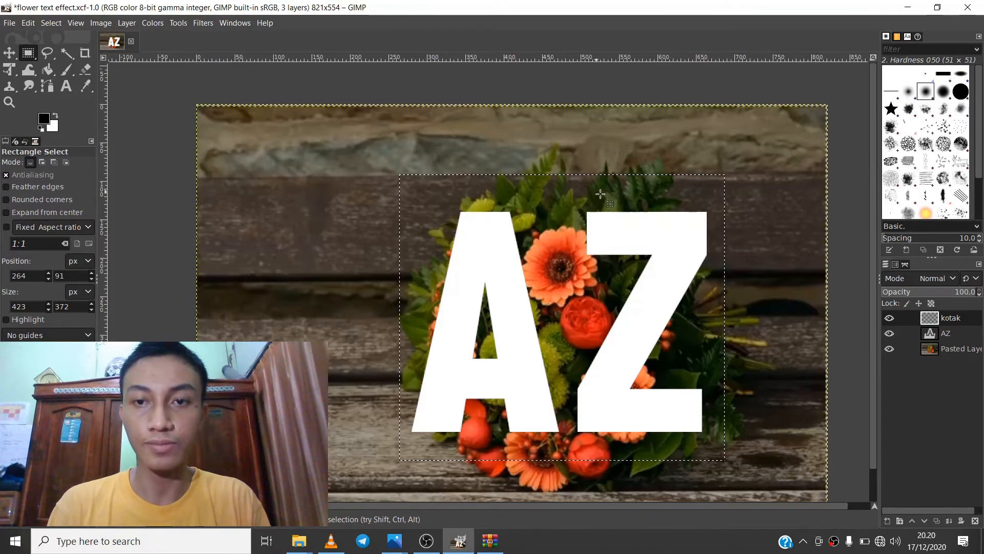
{"action": "left_click", "coordinate": [50, 23]}
{"action": "left_click", "coordinate": [49, 23]}
{"action": "key", "text": "ctrl+z"}
{"action": "key", "text": "ctrl+z"}
{"action": "key", "text": "ctrl+z"}
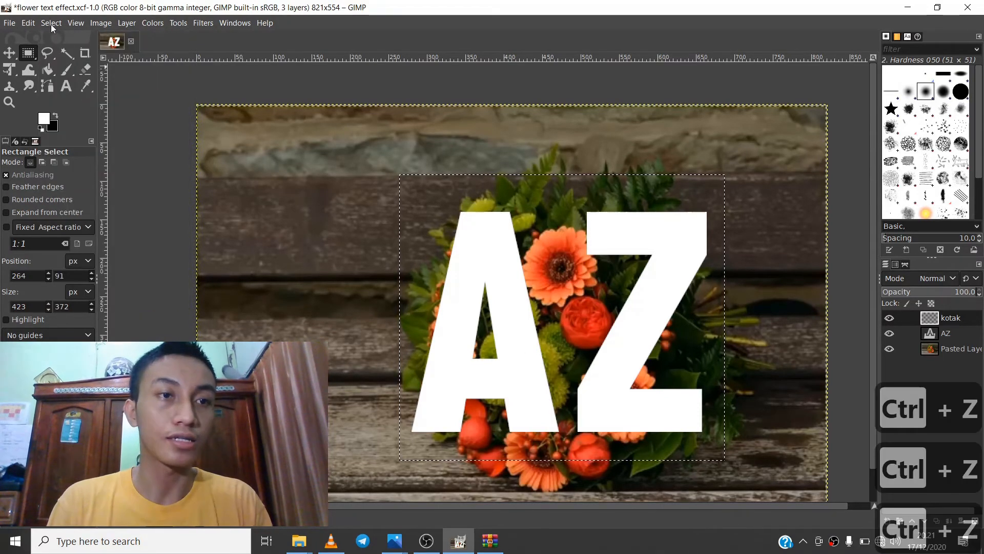
Step: Stroke the rectangular selection with a solid white line 30 px wide on the kotak layer
{"action": "left_click", "coordinate": [28, 23]}
{"action": "left_click", "coordinate": [76, 311]}
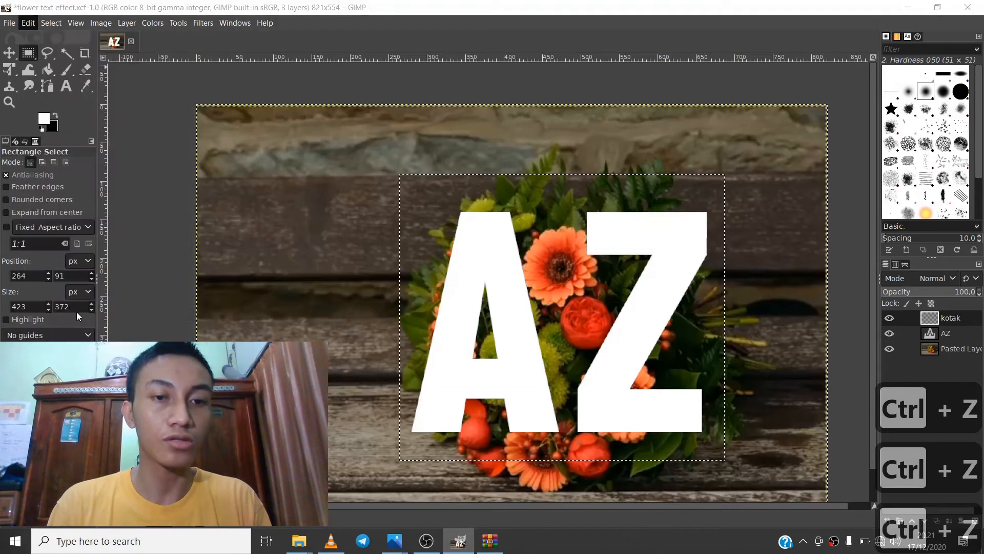
{"action": "double_click", "coordinate": [473, 278]}
{"action": "type", "text": "30"}
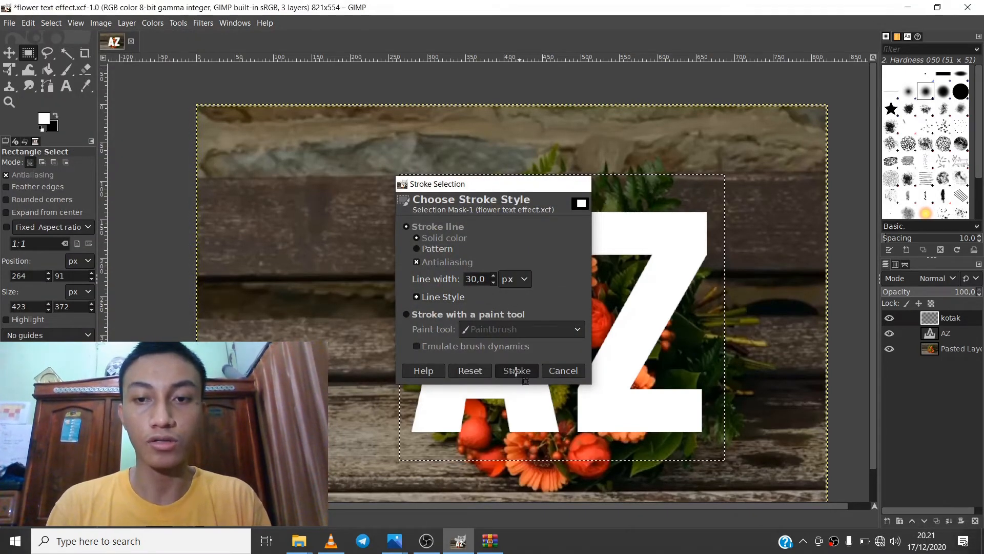
{"action": "left_click", "coordinate": [515, 371]}
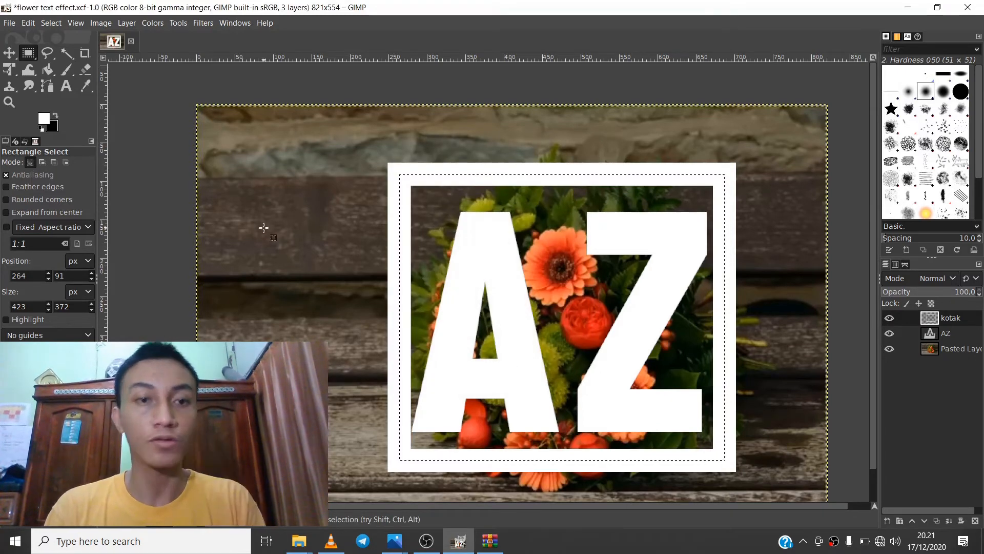
Step: Move the white frame slightly left and down around the letters, and clear the selection
{"action": "key", "text": "m"}
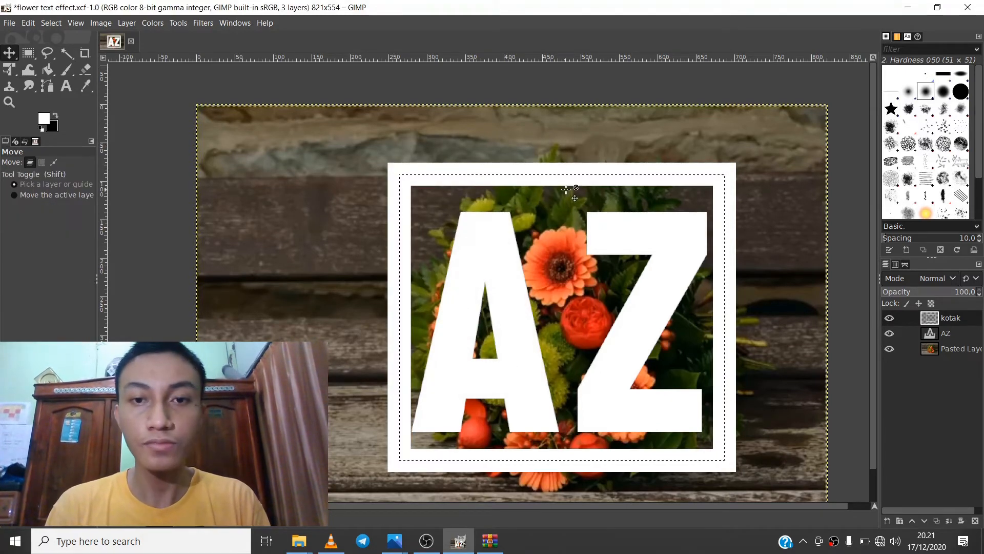
{"action": "left_click_drag", "start_coordinate": [622, 184], "coordinate": [620, 187]}
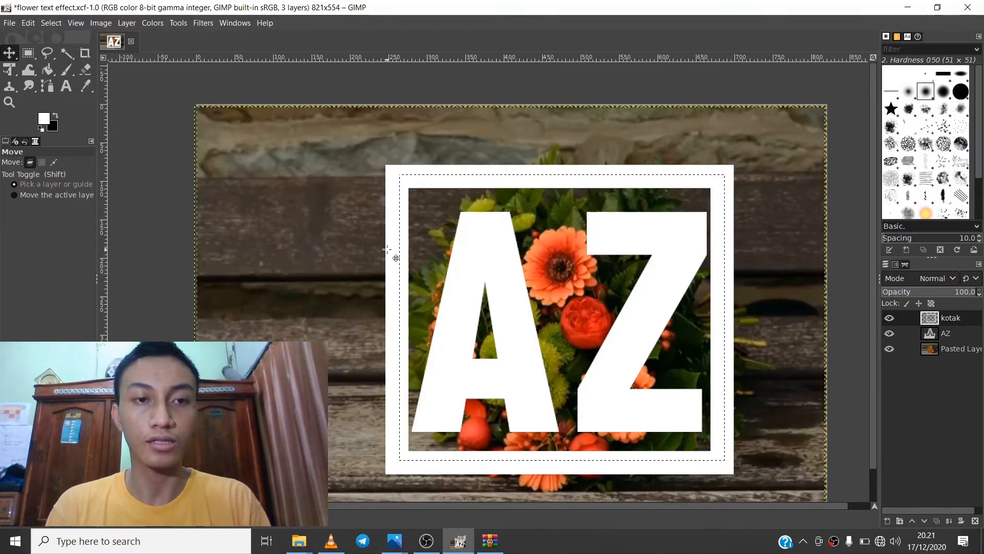
{"action": "key", "text": "ctrl+shift+a"}
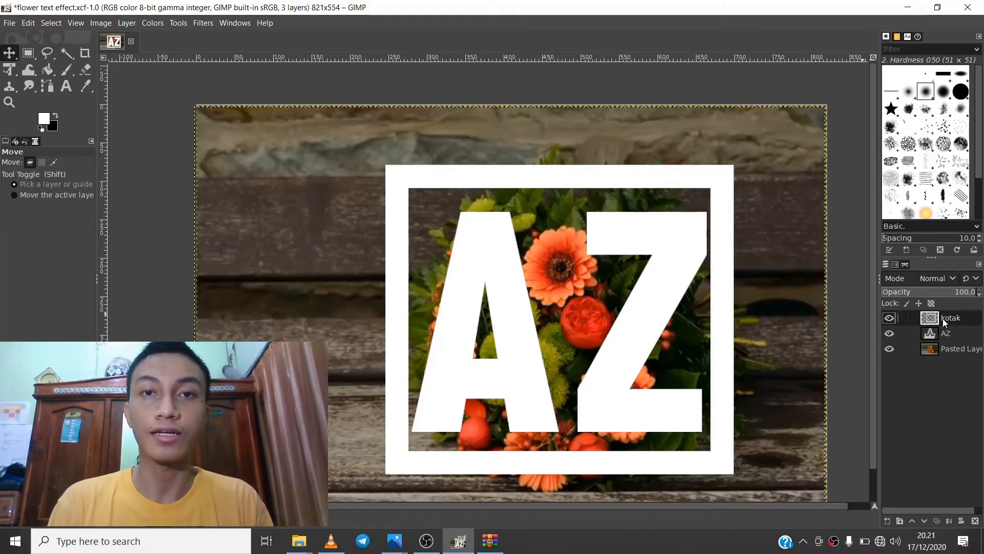
Step: Lower the kotak frame layer's opacity to 10.3 so the bouquet shows through it
{"action": "left_click_drag", "start_coordinate": [972, 292], "coordinate": [891, 293]}
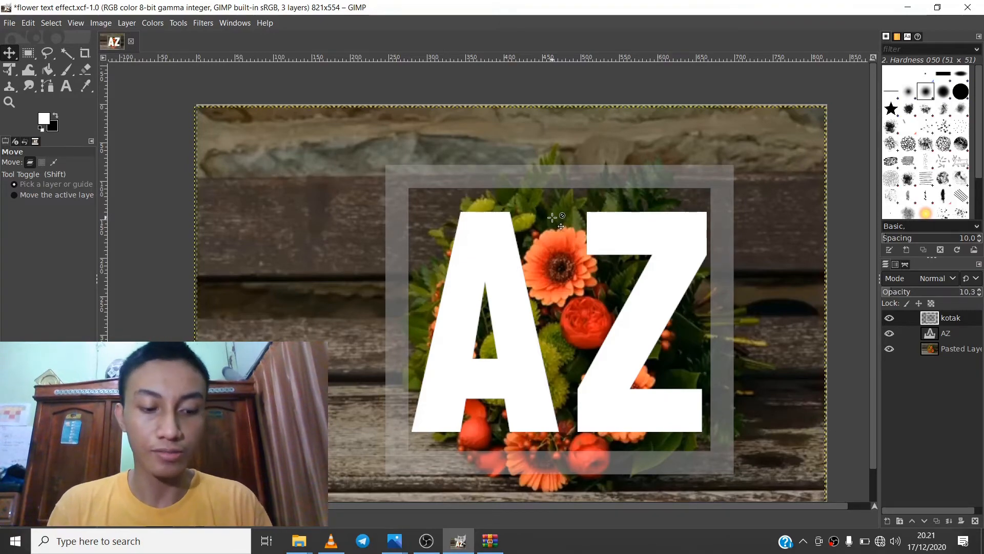
{"action": "scroll", "coordinate": [552, 218], "scroll_direction": "up", "scroll_amount": 10}
{"action": "scroll", "coordinate": [552, 217], "scroll_direction": "down", "scroll_amount": 6}
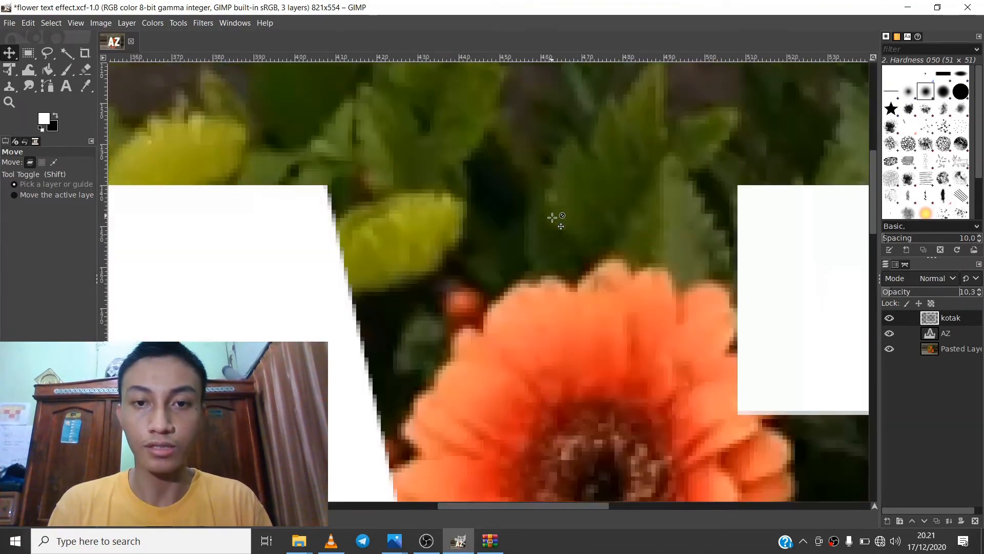
{"action": "scroll", "coordinate": [552, 218], "scroll_direction": "down", "scroll_amount": 3}
{"action": "scroll", "coordinate": [552, 217], "scroll_direction": "up", "scroll_amount": 3}
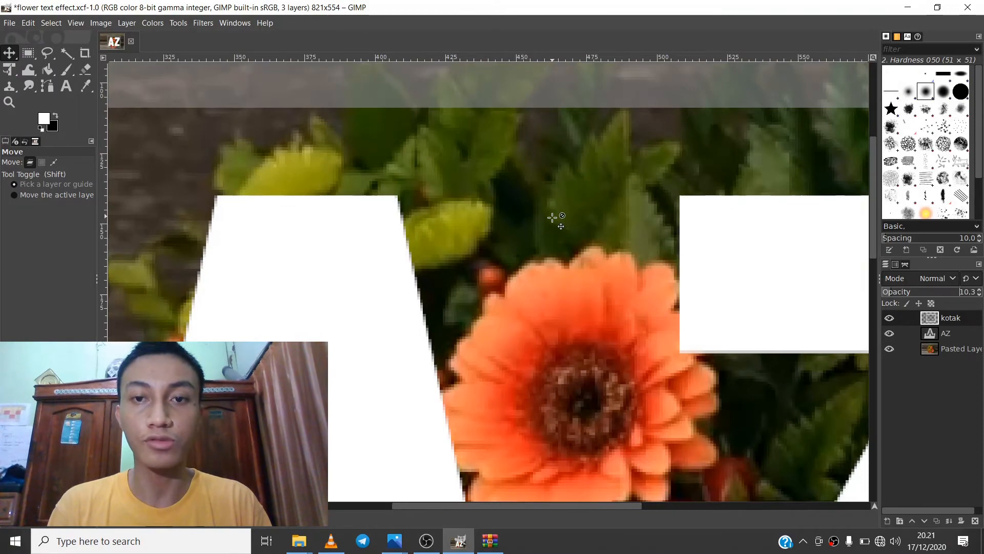
Step: Make the kotak layer active and set the Eraser's brush size to 16
{"action": "key", "text": "End"}
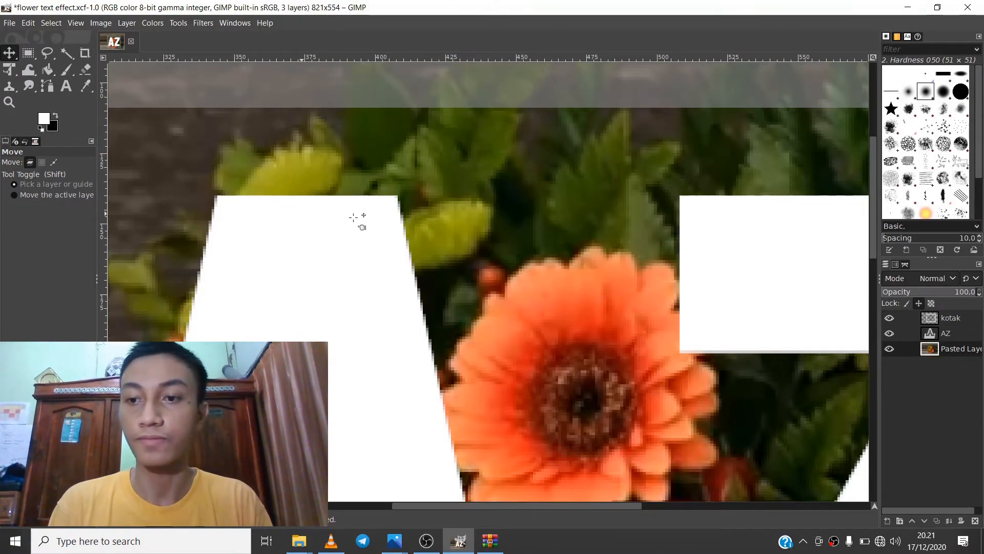
{"action": "left_click", "coordinate": [951, 321]}
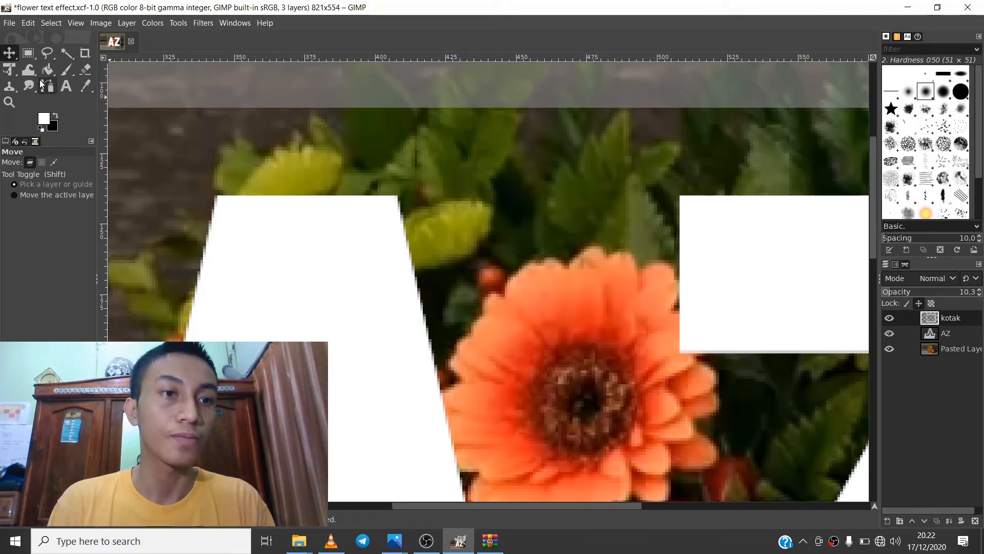
{"action": "left_click", "coordinate": [86, 70]}
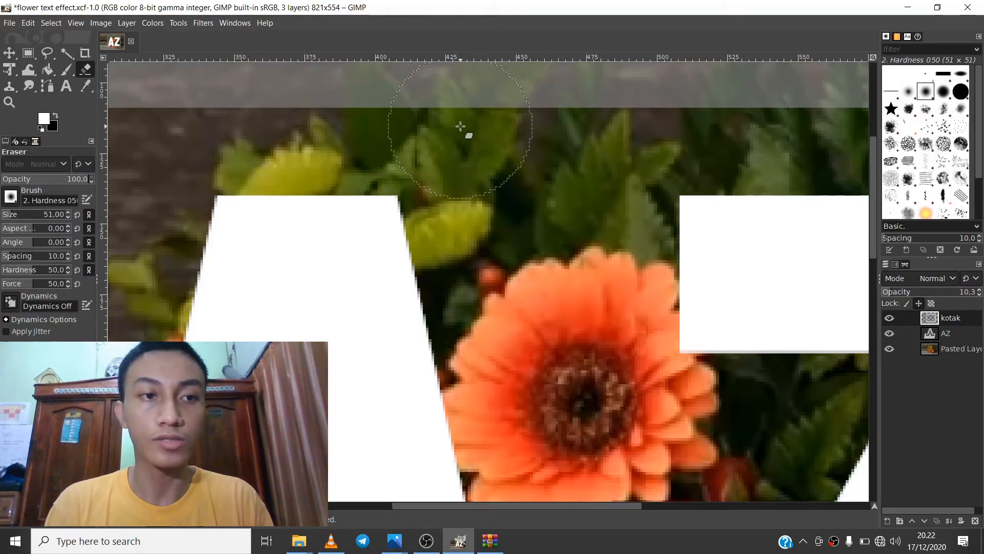
{"action": "scroll", "coordinate": [403, 207], "scroll_direction": "down", "scroll_amount": 8}
{"action": "scroll", "coordinate": [392, 208], "scroll_direction": "up", "scroll_amount": 8}
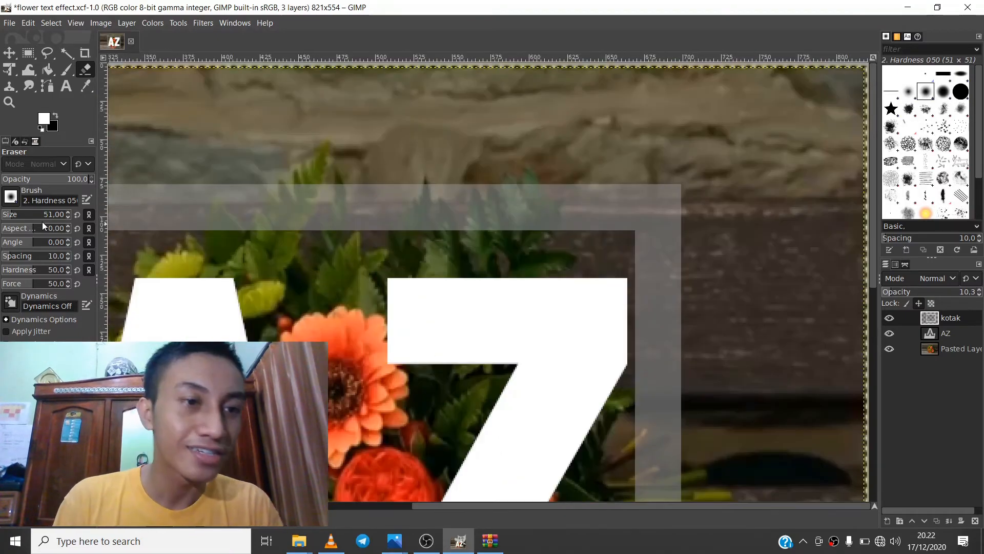
{"action": "left_click", "coordinate": [9, 214]}
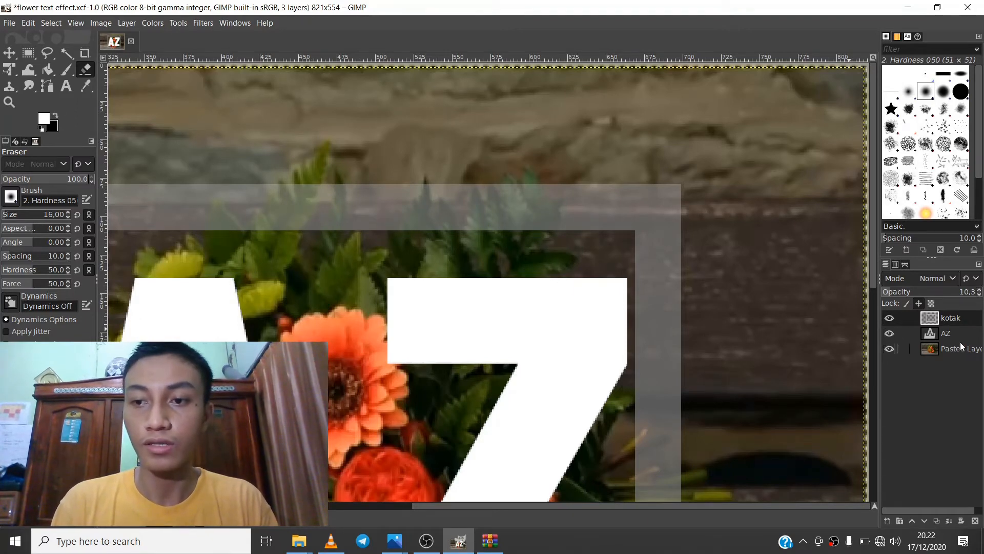
Step: Erase part of the frame over the red petals below the letter A, and reduce the Eraser size to 4
{"action": "scroll", "coordinate": [333, 272], "scroll_direction": "left", "scroll_amount": 5}
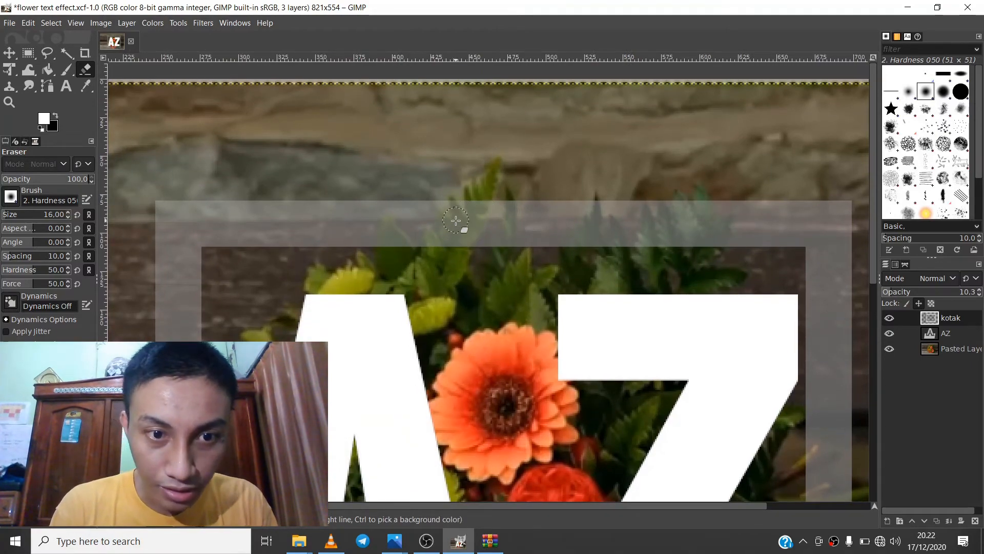
{"action": "scroll", "coordinate": [461, 231], "scroll_direction": "down", "scroll_amount": 10}
{"action": "scroll", "coordinate": [464, 307], "scroll_direction": "right", "scroll_amount": 3}
{"action": "scroll", "coordinate": [466, 328], "scroll_direction": "down", "scroll_amount": 5}
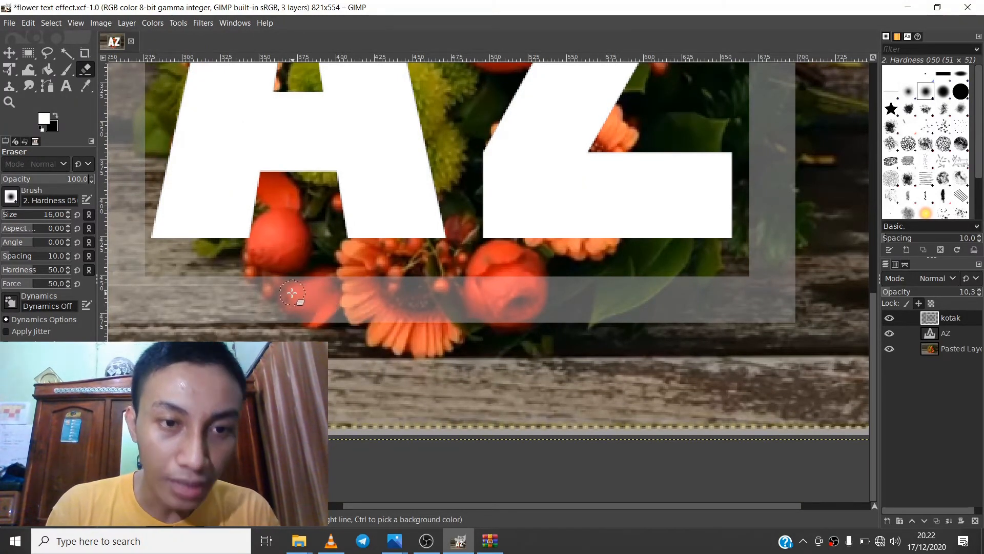
{"action": "left_click_drag", "start_coordinate": [301, 297], "coordinate": [308, 300]}
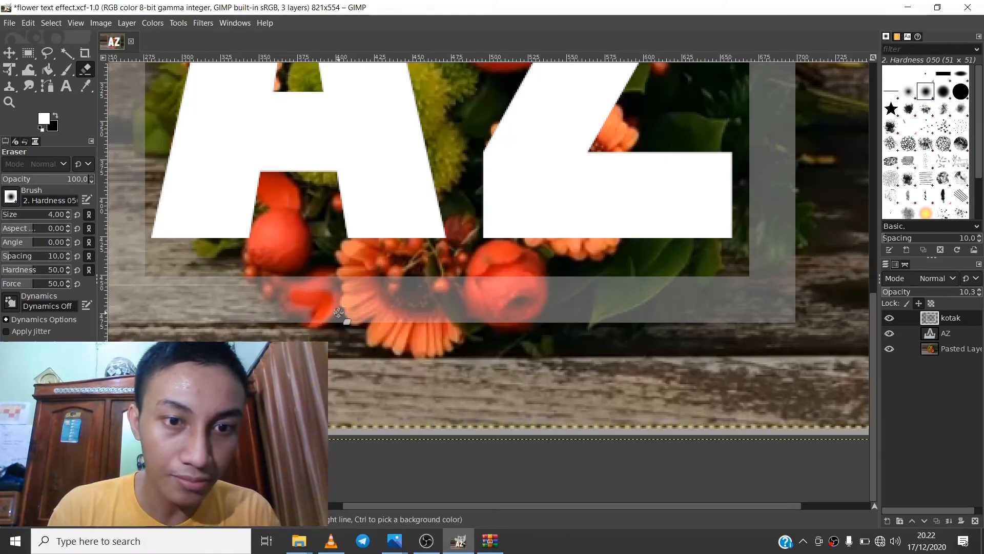
{"action": "scroll", "coordinate": [288, 291], "scroll_direction": "up", "scroll_amount": 5, "text": "ctrl"}
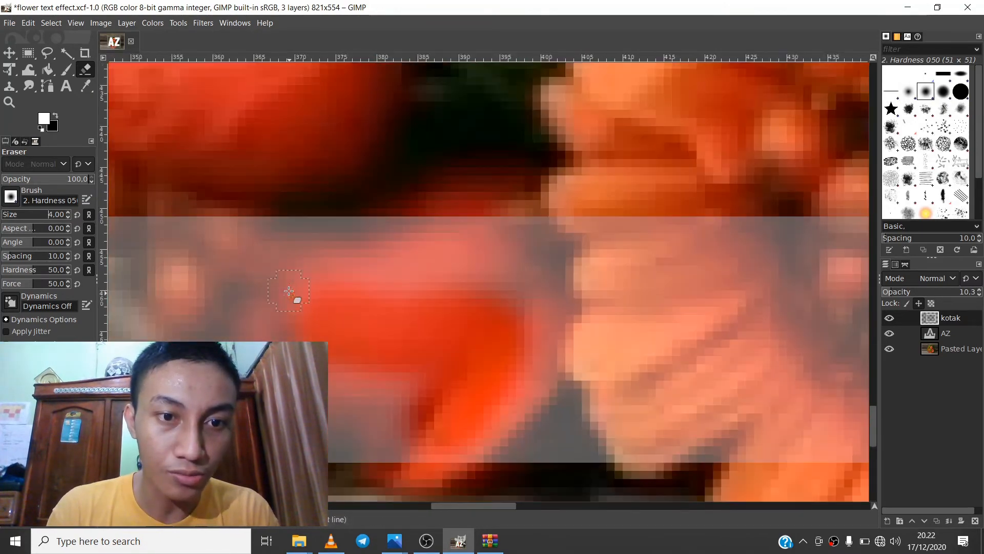
{"action": "scroll", "coordinate": [289, 290], "scroll_direction": "down", "scroll_amount": 1, "text": "ctrl"}
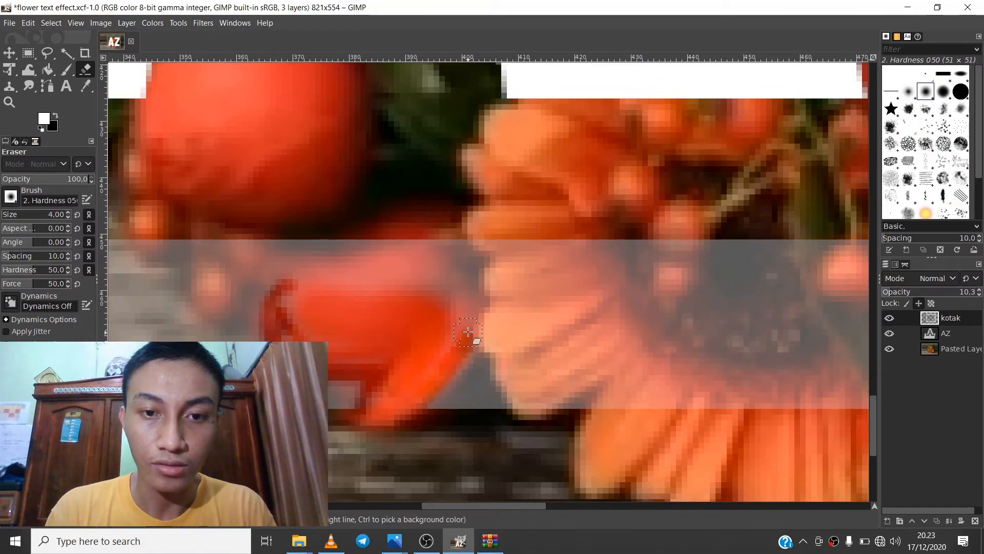
Step: Set the Eraser size to 24 and erase the frame over the red flower and adjoining orange petals, undoing the last stroke
{"action": "mouse_move", "coordinate": [469, 310]}
{"action": "left_mouse_down"}
{"action": "mouse_move", "coordinate": [418, 248]}
{"action": "mouse_move", "coordinate": [337, 248]}
{"action": "mouse_move", "coordinate": [279, 307]}
{"action": "mouse_move", "coordinate": [291, 298]}
{"action": "mouse_move", "coordinate": [287, 318]}
{"action": "left_mouse_up"}
{"action": "left_click", "coordinate": [16, 217]}
{"action": "left_click_drag", "start_coordinate": [16, 216], "coordinate": [9, 216]}
{"action": "mouse_move", "coordinate": [400, 297]}
{"action": "left_mouse_down"}
{"action": "mouse_move", "coordinate": [338, 307]}
{"action": "mouse_move", "coordinate": [365, 358]}
{"action": "mouse_move", "coordinate": [397, 283]}
{"action": "mouse_move", "coordinate": [353, 341]}
{"action": "mouse_move", "coordinate": [405, 323]}
{"action": "mouse_move", "coordinate": [402, 301]}
{"action": "mouse_move", "coordinate": [491, 255]}
{"action": "mouse_move", "coordinate": [651, 323]}
{"action": "mouse_move", "coordinate": [529, 309]}
{"action": "mouse_move", "coordinate": [461, 328]}
{"action": "left_mouse_up"}
{"action": "key", "text": "ctrl+z"}
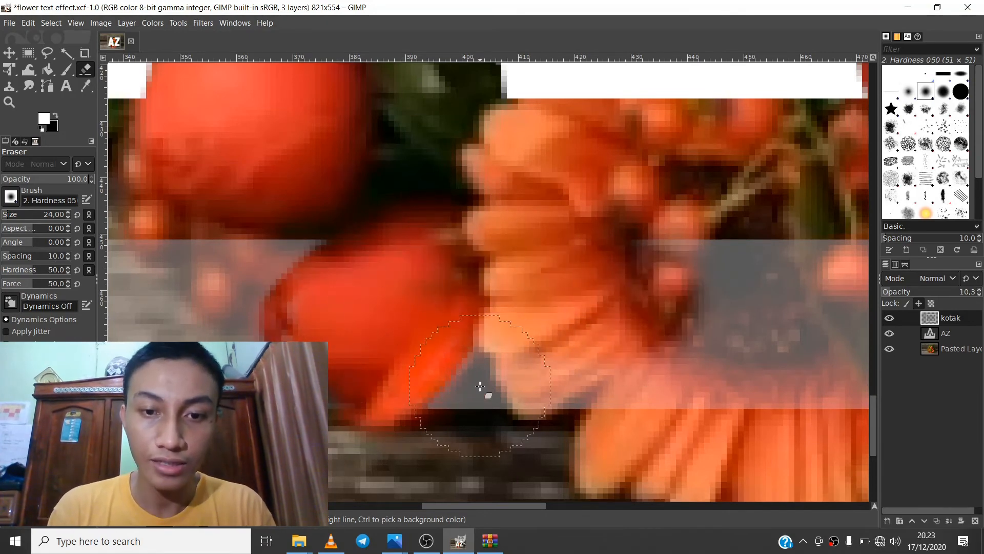
Step: Set the brush spacing to 215.1 and raise the kotak layer's opacity to 100 to check the erased flower areas
{"action": "left_click_drag", "start_coordinate": [948, 239], "coordinate": [981, 239]}
{"action": "left_click", "coordinate": [9, 53]}
{"action": "scroll", "coordinate": [514, 339], "scroll_direction": "down", "scroll_amount": 3}
{"action": "scroll", "coordinate": [531, 287], "scroll_direction": "down", "scroll_amount": 4}
{"action": "left_click_drag", "start_coordinate": [892, 293], "coordinate": [981, 293]}
{"action": "scroll", "coordinate": [673, 282], "scroll_direction": "up", "scroll_amount": 3}
{"action": "scroll", "coordinate": [584, 315], "scroll_direction": "down", "scroll_amount": 1}
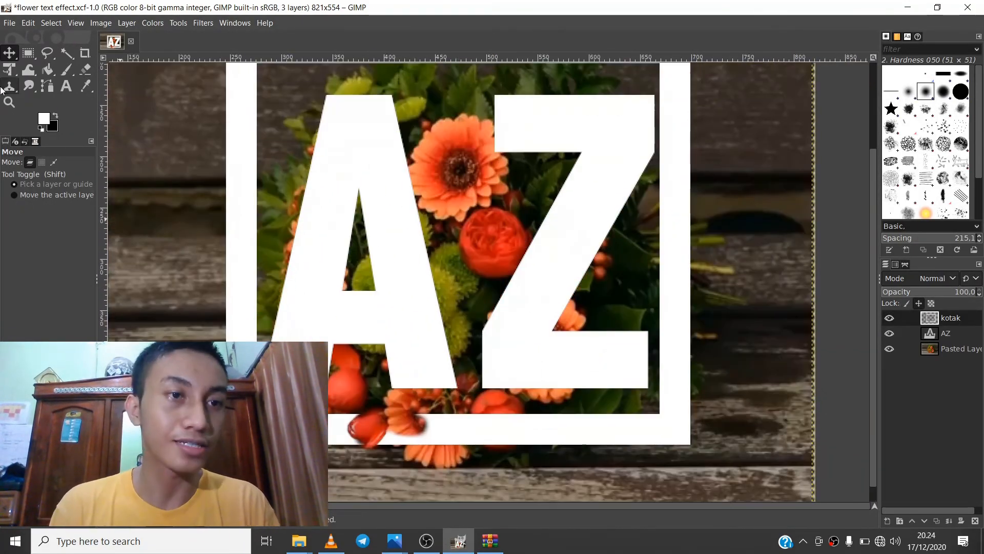
Step: Activate the Eraser and lower the kotak layer's opacity to 16.2
{"action": "left_click", "coordinate": [85, 69]}
{"action": "left_click_drag", "start_coordinate": [969, 292], "coordinate": [897, 293]}
{"action": "scroll", "coordinate": [407, 435], "scroll_direction": "up", "scroll_amount": 8}
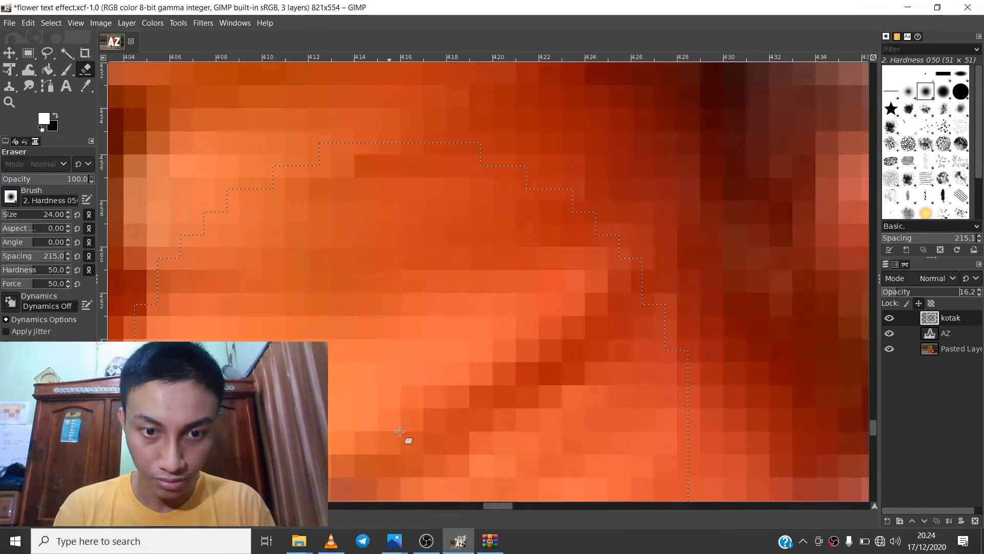
Step: Reduce the Eraser size to 8 and erase small spots of the frame over the dark centre of the lower orange flower
{"action": "scroll", "coordinate": [406, 435], "scroll_direction": "down", "scroll_amount": 5}
{"action": "key", "text": "bracketleft"}
{"action": "key", "text": "bracketleft"}
{"action": "key", "text": "bracketleft"}
{"action": "key", "text": "bracketleft"}
{"action": "key", "text": "bracketleft"}
{"action": "key", "text": "bracketleft"}
{"action": "key", "text": "bracketleft"}
{"action": "key", "text": "bracketleft"}
{"action": "key", "text": "bracketleft"}
{"action": "key", "text": "bracketleft"}
{"action": "key", "text": "bracketleft"}
{"action": "key", "text": "bracketleft"}
{"action": "key", "text": "bracketleft"}
{"action": "key", "text": "bracketleft"}
{"action": "key", "text": "bracketleft"}
{"action": "key", "text": "bracketleft"}
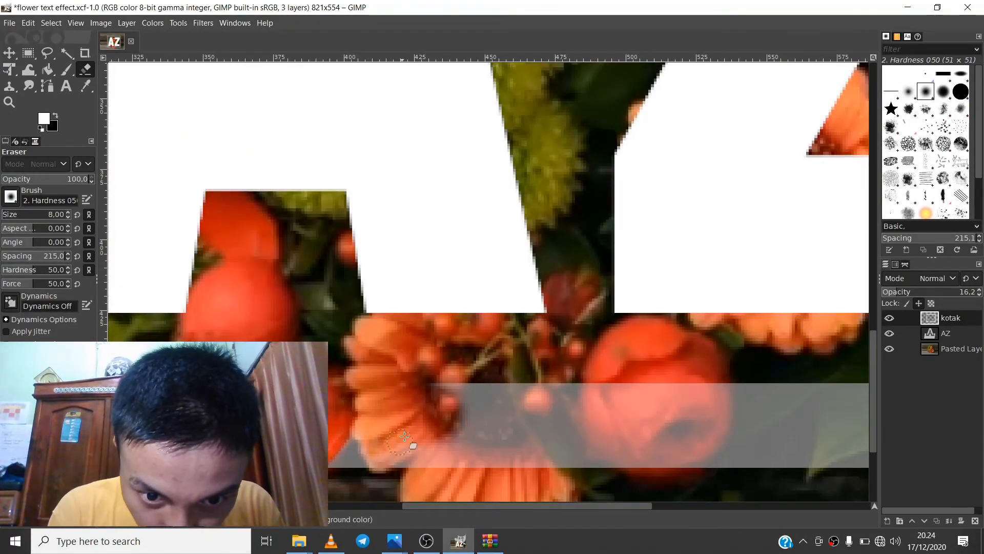
{"action": "left_click_drag", "start_coordinate": [469, 408], "coordinate": [502, 407]}
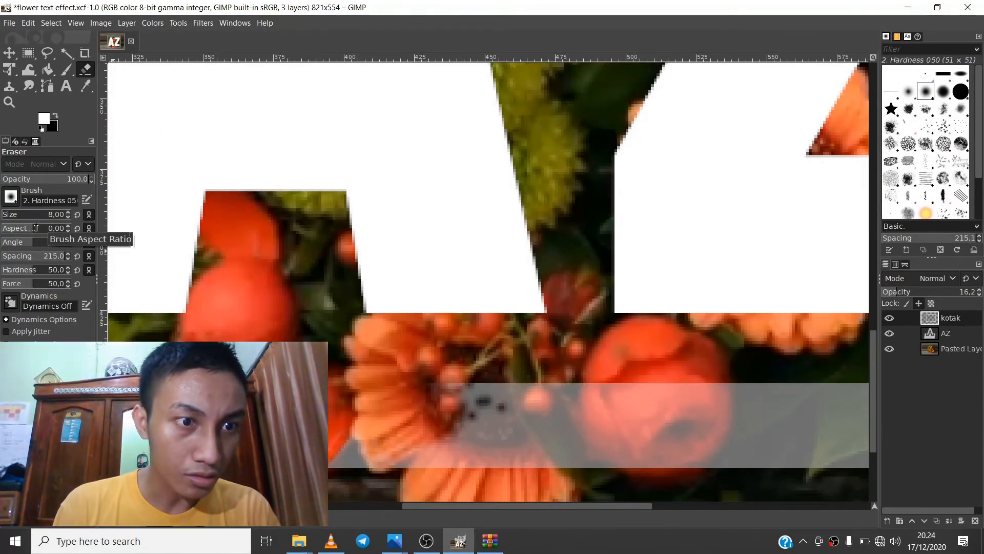
Step: Erase the frame over the lower orange flower's centre and petals, enlarging the Eraser size up to 41
{"action": "key", "text": "bracketright"}
{"action": "key", "text": "bracketright"}
{"action": "key", "text": "bracketright"}
{"action": "key", "text": "bracketright"}
{"action": "key", "text": "bracketright"}
{"action": "key", "text": "bracketright"}
{"action": "key", "text": "bracketright"}
{"action": "key", "text": "bracketright"}
{"action": "key", "text": "bracketright"}
{"action": "key", "text": "bracketright"}
{"action": "key", "text": "bracketright"}
{"action": "mouse_move", "coordinate": [508, 418]}
{"action": "left_mouse_down"}
{"action": "mouse_move", "coordinate": [489, 451]}
{"action": "mouse_move", "coordinate": [462, 393]}
{"action": "mouse_move", "coordinate": [469, 382]}
{"action": "mouse_move", "coordinate": [441, 461]}
{"action": "mouse_move", "coordinate": [468, 392]}
{"action": "mouse_move", "coordinate": [507, 440]}
{"action": "mouse_move", "coordinate": [500, 515]}
{"action": "left_mouse_up"}
{"action": "key", "text": "bracketright"}
{"action": "key", "text": "bracketright"}
{"action": "key", "text": "bracketright"}
{"action": "key", "text": "bracketright"}
{"action": "key", "text": "bracketright"}
{"action": "key", "text": "bracketright"}
{"action": "key", "text": "bracketright"}
{"action": "key", "text": "bracketright"}
{"action": "key", "text": "bracketright"}
{"action": "key", "text": "bracketright"}
{"action": "key", "text": "bracketright"}
{"action": "key", "text": "bracketright"}
{"action": "key", "text": "bracketright"}
{"action": "key", "text": "bracketright"}
{"action": "key", "text": "bracketright"}
{"action": "key", "text": "bracketright"}
{"action": "key", "text": "bracketright"}
{"action": "key", "text": "bracketright"}
{"action": "key", "text": "bracketright"}
{"action": "key", "text": "bracketright"}
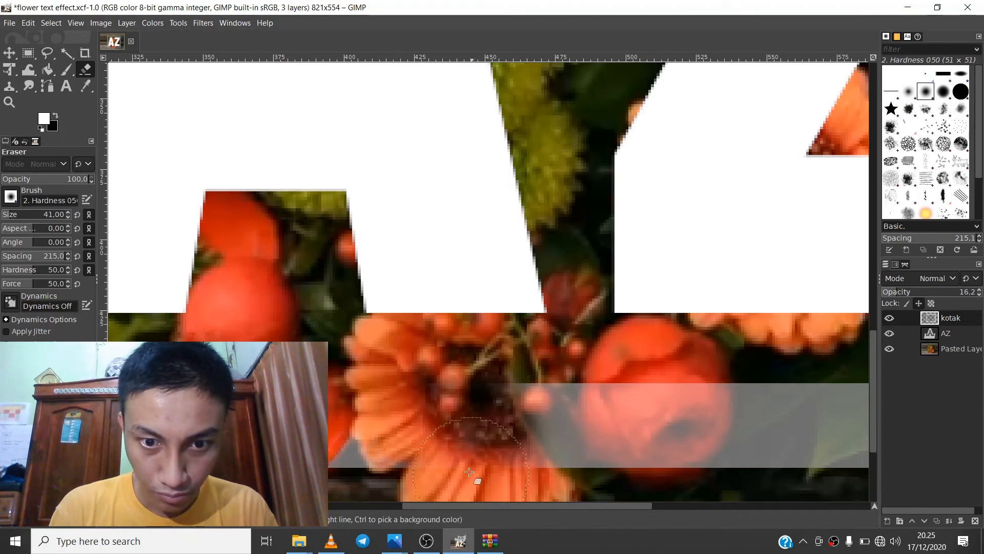
Step: Set the Eraser size to 19 and erase the frame over the red rose below the letter Z
{"action": "key", "text": "bracketleft"}
{"action": "key", "text": "bracketleft"}
{"action": "key", "text": "bracketleft"}
{"action": "key", "text": "bracketleft"}
{"action": "key", "text": "bracketleft"}
{"action": "key", "text": "bracketleft"}
{"action": "key", "text": "bracketleft"}
{"action": "key", "text": "bracketleft"}
{"action": "key", "text": "bracketleft"}
{"action": "key", "text": "bracketleft"}
{"action": "key", "text": "bracketleft"}
{"action": "key", "text": "bracketleft"}
{"action": "key", "text": "bracketleft"}
{"action": "key", "text": "bracketleft"}
{"action": "key", "text": "bracketleft"}
{"action": "key", "text": "bracketleft"}
{"action": "key", "text": "bracketleft"}
{"action": "key", "text": "bracketleft"}
{"action": "key", "text": "bracketleft"}
{"action": "key", "text": "bracketleft"}
{"action": "scroll", "coordinate": [406, 416], "scroll_direction": "right", "scroll_amount": 3}
{"action": "mouse_move", "coordinate": [406, 416]}
{"action": "left_mouse_down"}
{"action": "mouse_move", "coordinate": [475, 431]}
{"action": "mouse_move", "coordinate": [436, 399]}
{"action": "mouse_move", "coordinate": [427, 374]}
{"action": "mouse_move", "coordinate": [449, 386]}
{"action": "mouse_move", "coordinate": [438, 368]}
{"action": "mouse_move", "coordinate": [516, 369]}
{"action": "mouse_move", "coordinate": [492, 417]}
{"action": "mouse_move", "coordinate": [435, 409]}
{"action": "mouse_move", "coordinate": [393, 370]}
{"action": "mouse_move", "coordinate": [417, 443]}
{"action": "mouse_move", "coordinate": [485, 442]}
{"action": "mouse_move", "coordinate": [521, 374]}
{"action": "mouse_move", "coordinate": [504, 438]}
{"action": "mouse_move", "coordinate": [525, 353]}
{"action": "mouse_move", "coordinate": [487, 432]}
{"action": "left_mouse_up"}
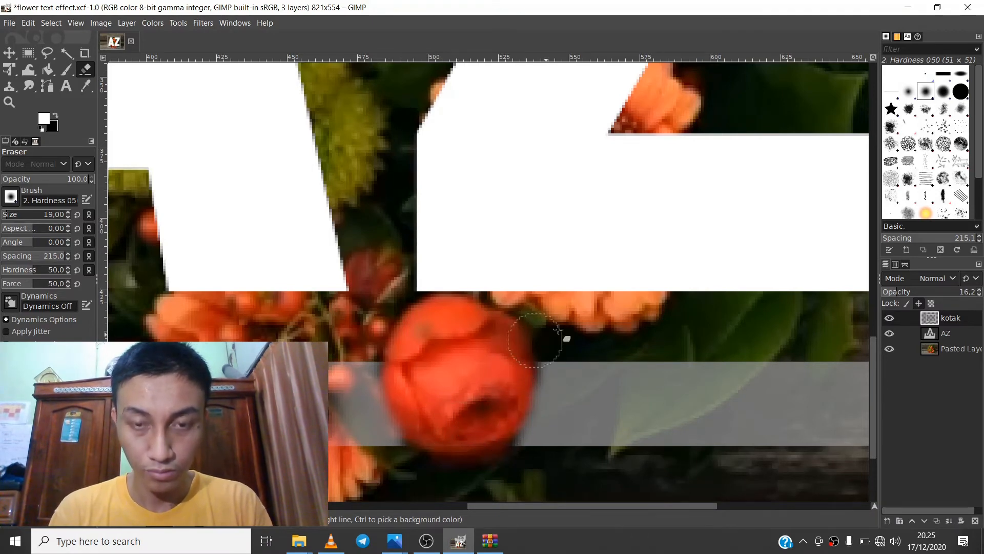
Step: Erase the frame over the green leaves below the letter Z and over the stems crossing its right side
{"action": "scroll", "coordinate": [522, 351], "scroll_direction": "right", "scroll_amount": 5}
{"action": "scroll", "coordinate": [392, 402], "scroll_direction": "down", "scroll_amount": 2}
{"action": "mouse_move", "coordinate": [370, 347]}
{"action": "left_mouse_down"}
{"action": "mouse_move", "coordinate": [343, 411]}
{"action": "mouse_move", "coordinate": [477, 333]}
{"action": "mouse_move", "coordinate": [440, 352]}
{"action": "mouse_move", "coordinate": [458, 328]}
{"action": "mouse_move", "coordinate": [379, 344]}
{"action": "mouse_move", "coordinate": [411, 358]}
{"action": "mouse_move", "coordinate": [374, 363]}
{"action": "mouse_move", "coordinate": [355, 328]}
{"action": "mouse_move", "coordinate": [276, 329]}
{"action": "mouse_move", "coordinate": [284, 352]}
{"action": "mouse_move", "coordinate": [314, 338]}
{"action": "mouse_move", "coordinate": [462, 340]}
{"action": "left_mouse_up"}
{"action": "scroll", "coordinate": [522, 274], "scroll_direction": "up", "scroll_amount": 7}
{"action": "scroll", "coordinate": [522, 274], "scroll_direction": "right", "scroll_amount": 3}
{"action": "mouse_move", "coordinate": [522, 275]}
{"action": "left_mouse_down"}
{"action": "mouse_move", "coordinate": [486, 271]}
{"action": "mouse_move", "coordinate": [478, 294]}
{"action": "mouse_move", "coordinate": [579, 349]}
{"action": "left_mouse_up"}
{"action": "scroll", "coordinate": [557, 195], "scroll_direction": "down", "scroll_amount": 5}
{"action": "scroll", "coordinate": [557, 195], "scroll_direction": "left", "scroll_amount": 1}
{"action": "scroll", "coordinate": [557, 194], "scroll_direction": "up", "scroll_amount": 8}
{"action": "scroll", "coordinate": [557, 195], "scroll_direction": "left", "scroll_amount": 3}
{"action": "mouse_move", "coordinate": [593, 149]}
{"action": "left_mouse_down"}
{"action": "mouse_move", "coordinate": [629, 160]}
{"action": "mouse_move", "coordinate": [624, 149]}
{"action": "mouse_move", "coordinate": [635, 181]}
{"action": "left_mouse_up"}
{"action": "key", "text": "ctrl+z"}
{"action": "key", "text": "ctrl+z"}
{"action": "key", "text": "ctrl+z"}
{"action": "key", "text": "ctrl+z"}
{"action": "key", "text": "ctrl+z"}
{"action": "key", "text": "ctrl+z"}
{"action": "key", "text": "ctrl+z"}
{"action": "key", "text": "ctrl+z"}
Step: Erase the frame over the dark green leaves above the letter Z, and set the Eraser's hardness to 72 and force to 56
{"action": "mouse_move", "coordinate": [633, 246]}
{"action": "left_mouse_down"}
{"action": "mouse_move", "coordinate": [584, 169]}
{"action": "mouse_move", "coordinate": [589, 195]}
{"action": "mouse_move", "coordinate": [554, 190]}
{"action": "mouse_move", "coordinate": [507, 154]}
{"action": "left_mouse_up"}
{"action": "left_click", "coordinate": [51, 268]}
{"action": "left_click", "coordinate": [41, 282]}
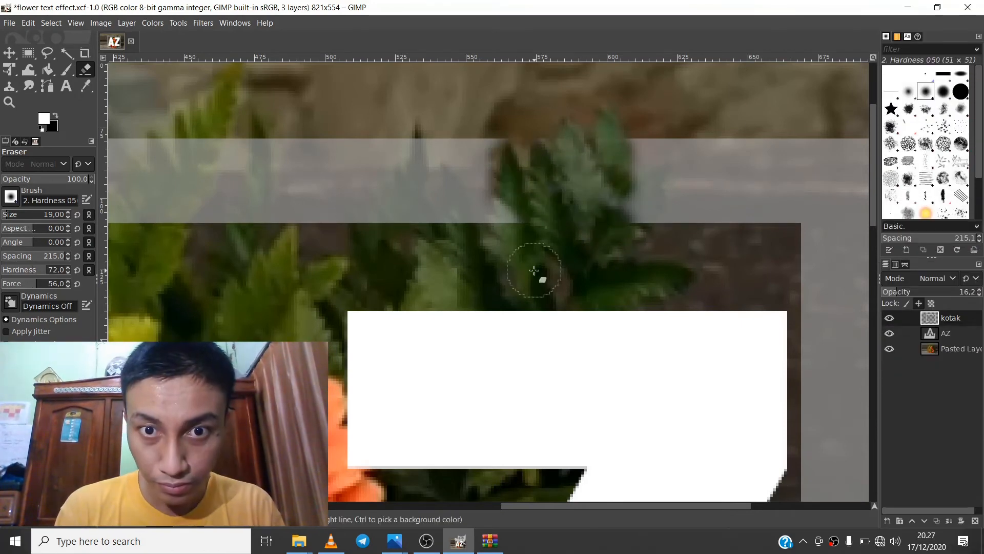
Step: Erase the frame over the green leaves between the letter tops and over the leaf beside the letter A
{"action": "scroll", "coordinate": [535, 270], "scroll_direction": "left", "scroll_amount": 3}
{"action": "mouse_move", "coordinate": [631, 164]}
{"action": "left_mouse_down"}
{"action": "mouse_move", "coordinate": [609, 224]}
{"action": "mouse_move", "coordinate": [653, 221]}
{"action": "mouse_move", "coordinate": [645, 171]}
{"action": "mouse_move", "coordinate": [629, 226]}
{"action": "left_mouse_up"}
{"action": "scroll", "coordinate": [628, 226], "scroll_direction": "left", "scroll_amount": 3}
{"action": "mouse_move", "coordinate": [574, 154]}
{"action": "left_mouse_down"}
{"action": "mouse_move", "coordinate": [534, 204]}
{"action": "mouse_move", "coordinate": [595, 145]}
{"action": "left_mouse_up"}
{"action": "scroll", "coordinate": [595, 146], "scroll_direction": "left", "scroll_amount": 6}
{"action": "mouse_move", "coordinate": [432, 202]}
{"action": "left_mouse_down"}
{"action": "mouse_move", "coordinate": [418, 229]}
{"action": "mouse_move", "coordinate": [426, 215]}
{"action": "left_mouse_up"}
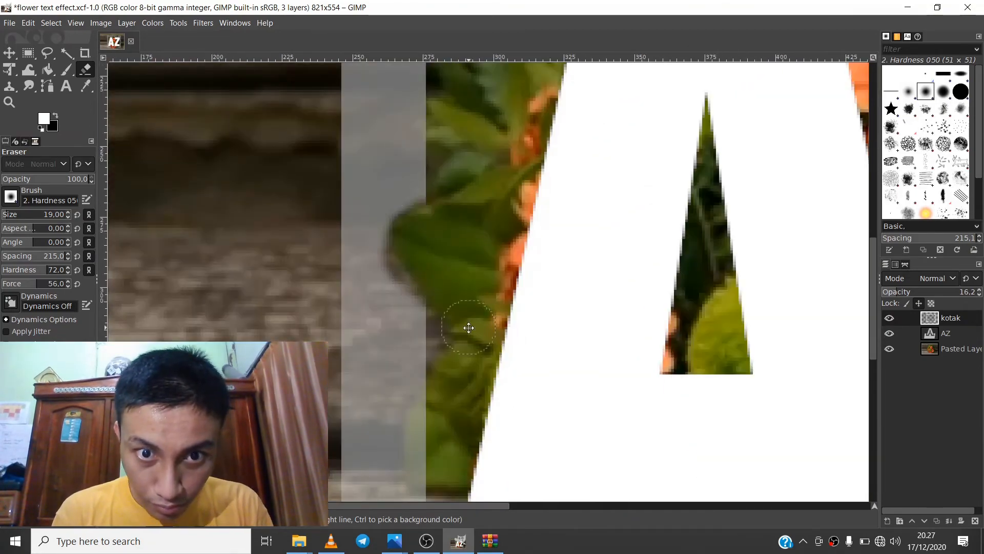
Step: Erase the remaining frame over the stems between the lower orange flower and the red rose
{"action": "scroll", "coordinate": [461, 274], "scroll_direction": "down", "scroll_amount": 5}
{"action": "scroll", "coordinate": [513, 286], "scroll_direction": "right", "scroll_amount": 7}
{"action": "mouse_move", "coordinate": [513, 286]}
{"action": "left_mouse_down"}
{"action": "mouse_move", "coordinate": [544, 336]}
{"action": "mouse_move", "coordinate": [565, 348]}
{"action": "left_mouse_up"}
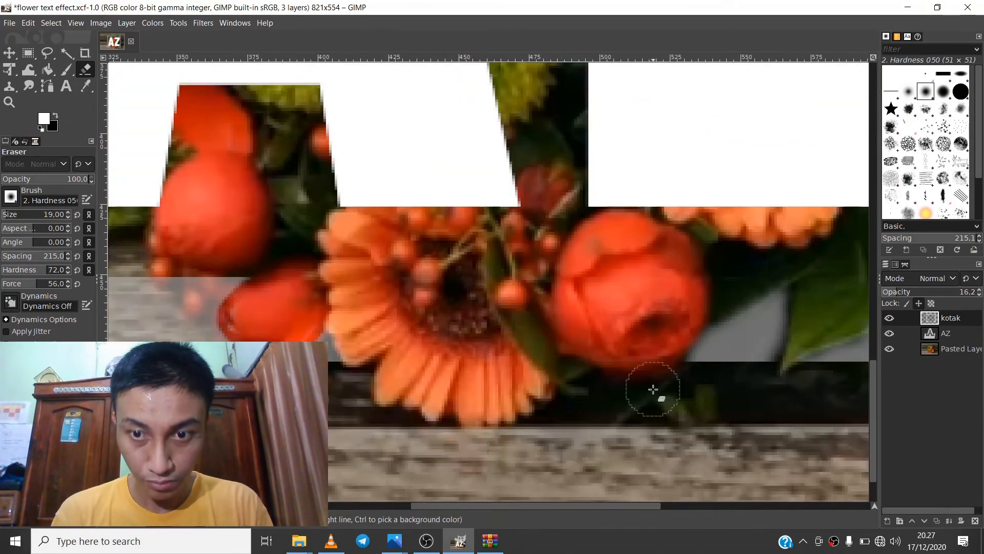
Step: Switch to the Move tool and raise the kotak layer's opacity to 100 to check the frame
{"action": "scroll", "coordinate": [511, 330], "scroll_direction": "down", "scroll_amount": 2}
{"action": "scroll", "coordinate": [509, 330], "scroll_direction": "down", "scroll_amount": 5}
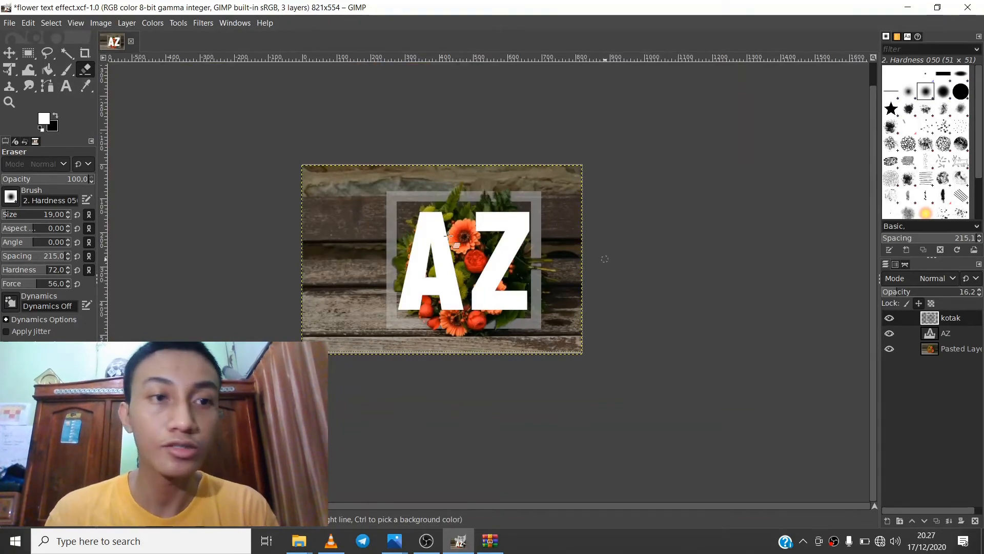
{"action": "left_click", "coordinate": [9, 53]}
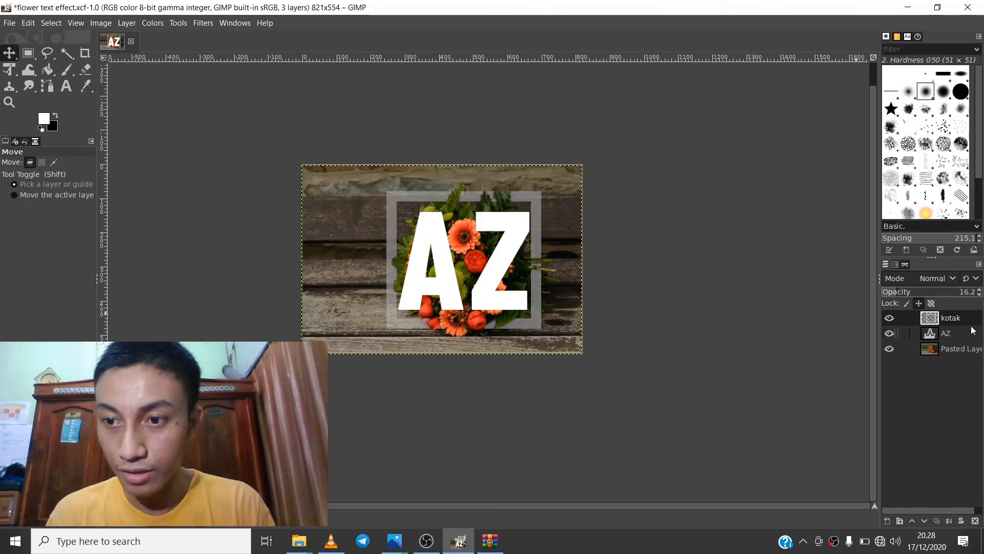
{"action": "left_click_drag", "start_coordinate": [897, 292], "coordinate": [981, 288]}
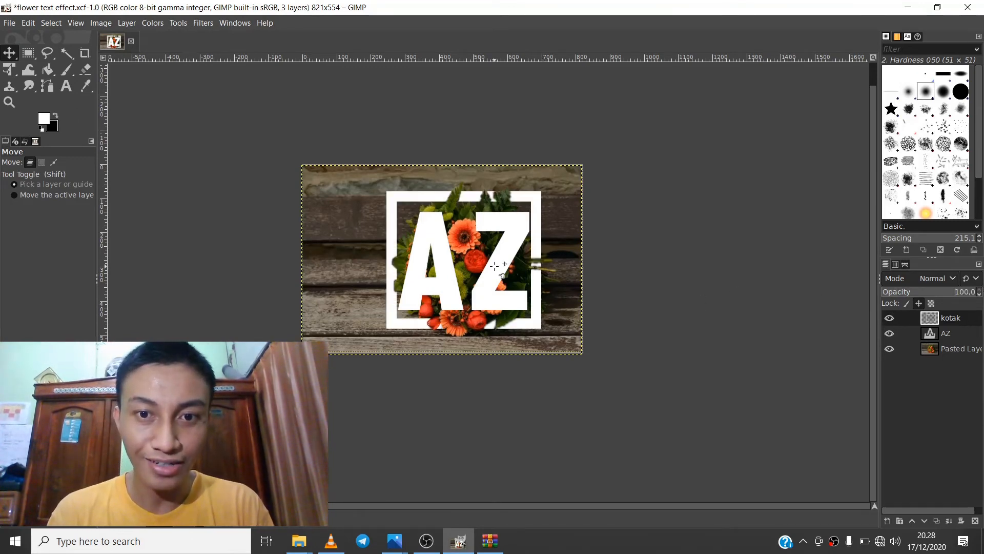
{"action": "scroll", "coordinate": [494, 265], "scroll_direction": "up", "scroll_amount": 5}
{"action": "scroll", "coordinate": [495, 265], "scroll_direction": "down", "scroll_amount": 3}
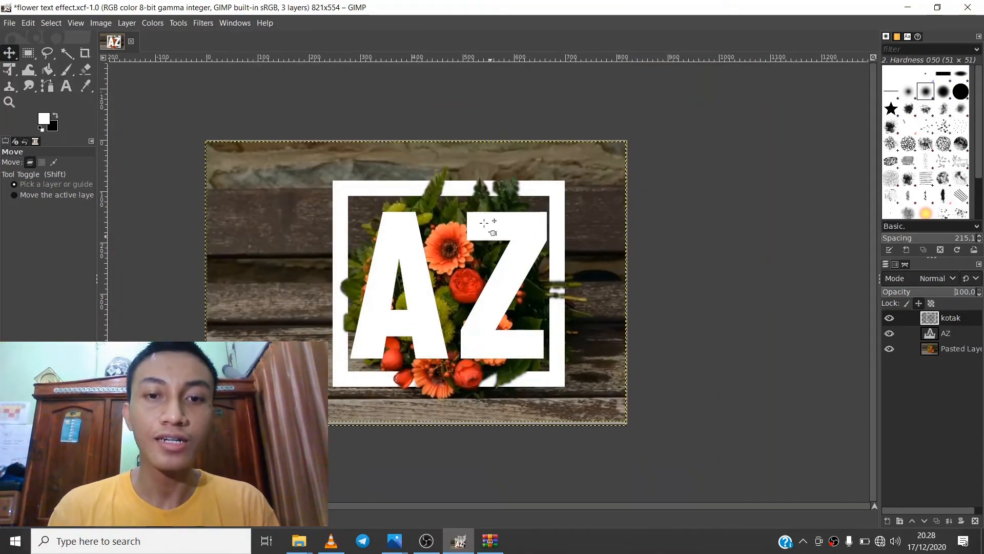
Step: Make the AZ layer active, lock its position, and lower its opacity to 13.0 with the Eraser selected
{"action": "left_click", "coordinate": [948, 333]}
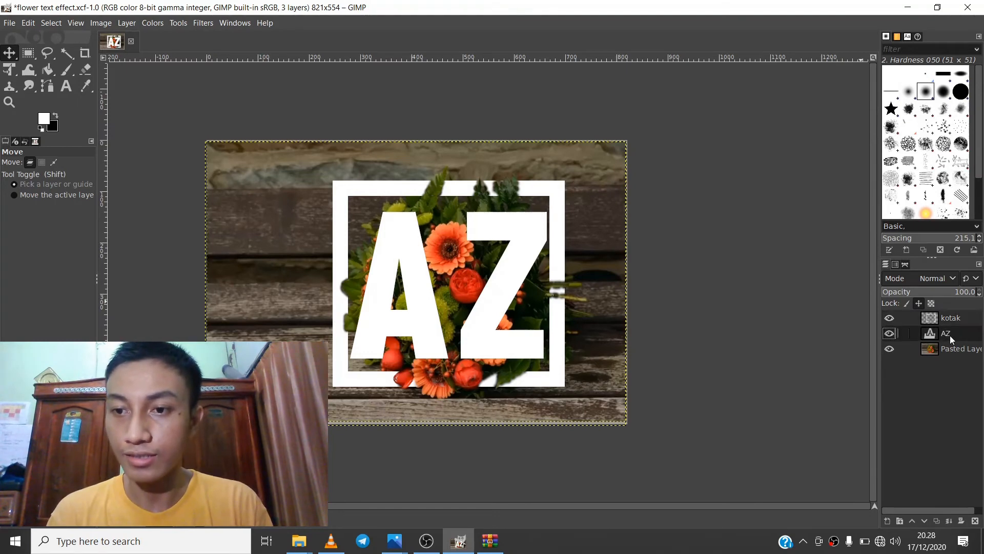
{"action": "left_click", "coordinate": [918, 304]}
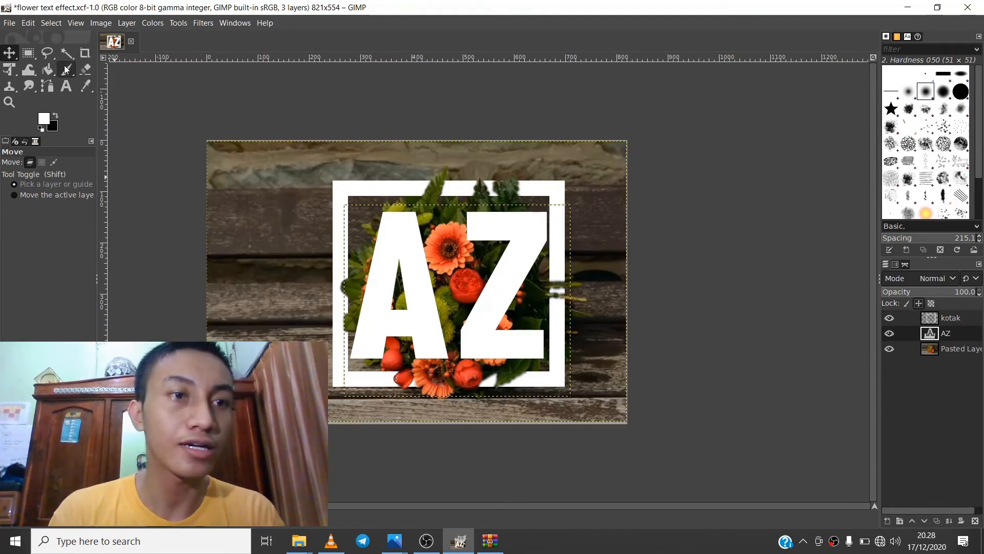
{"action": "left_click", "coordinate": [86, 68]}
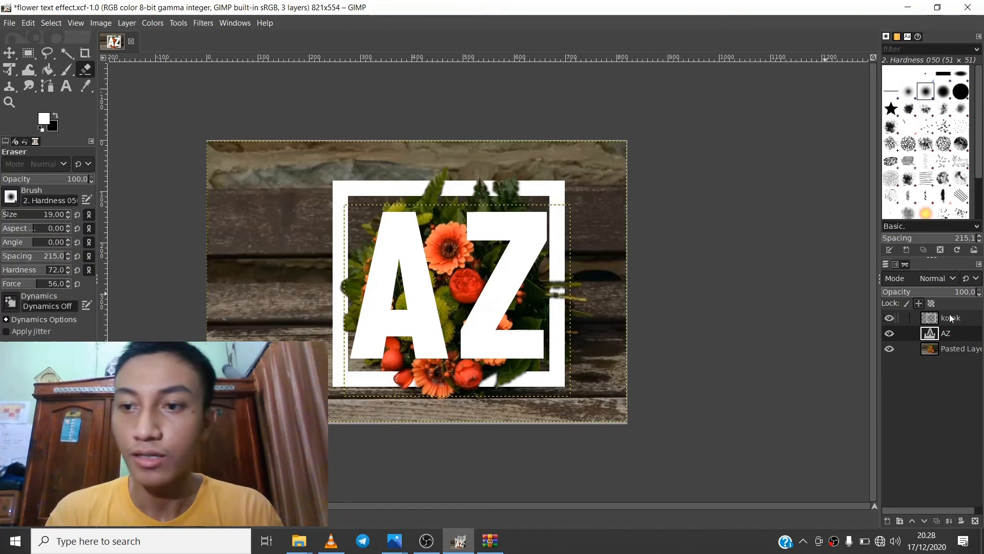
{"action": "left_click_drag", "start_coordinate": [967, 292], "coordinate": [894, 292]}
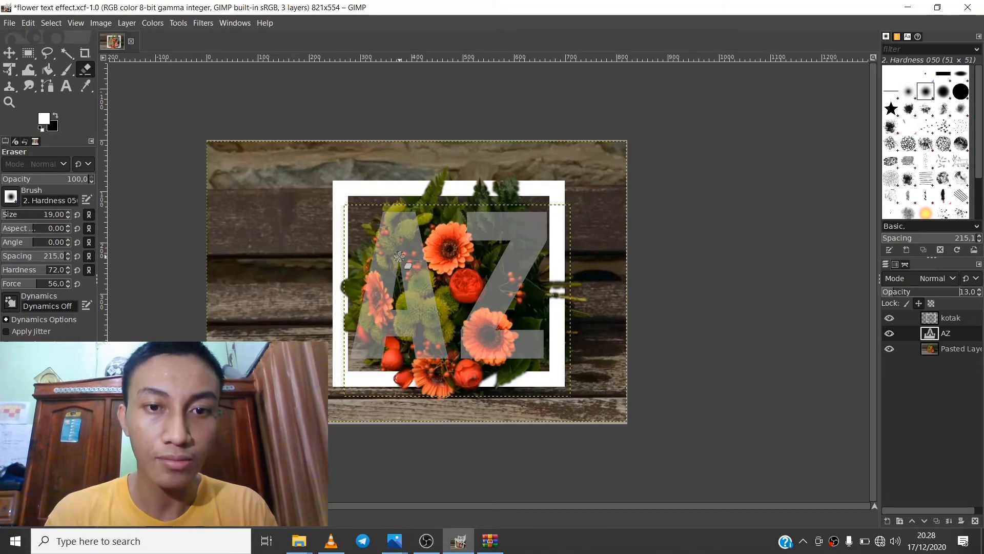
{"action": "scroll", "coordinate": [401, 246], "scroll_direction": "up", "scroll_amount": 9}
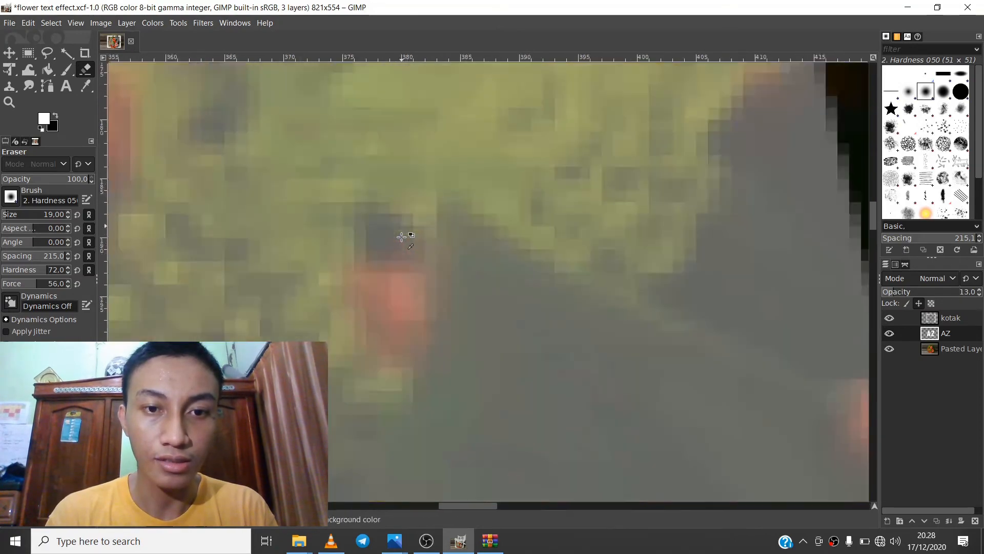
{"action": "scroll", "coordinate": [401, 237], "scroll_direction": "down", "scroll_amount": 4}
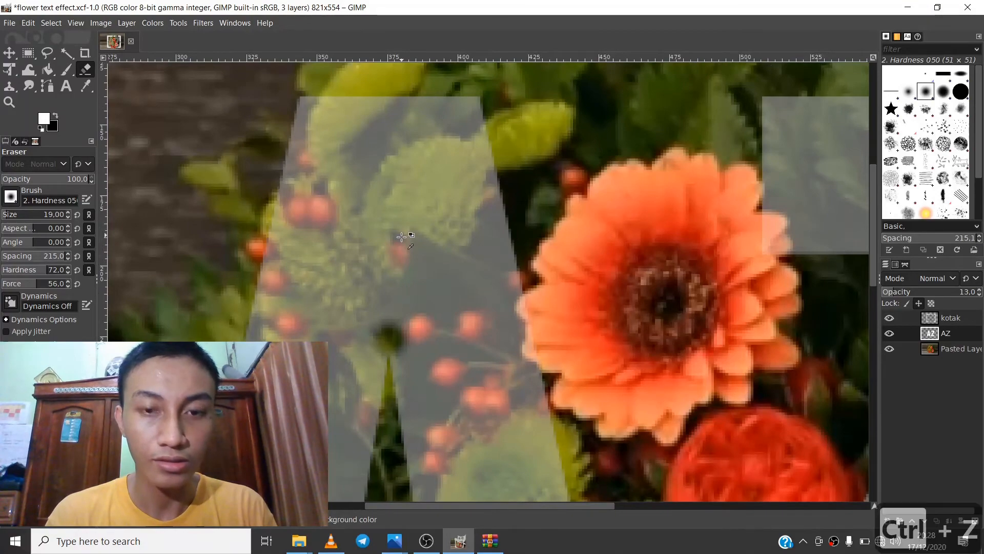
{"action": "scroll", "coordinate": [461, 246], "scroll_direction": "right", "scroll_amount": 8}
{"action": "key", "text": "ctrl+z"}
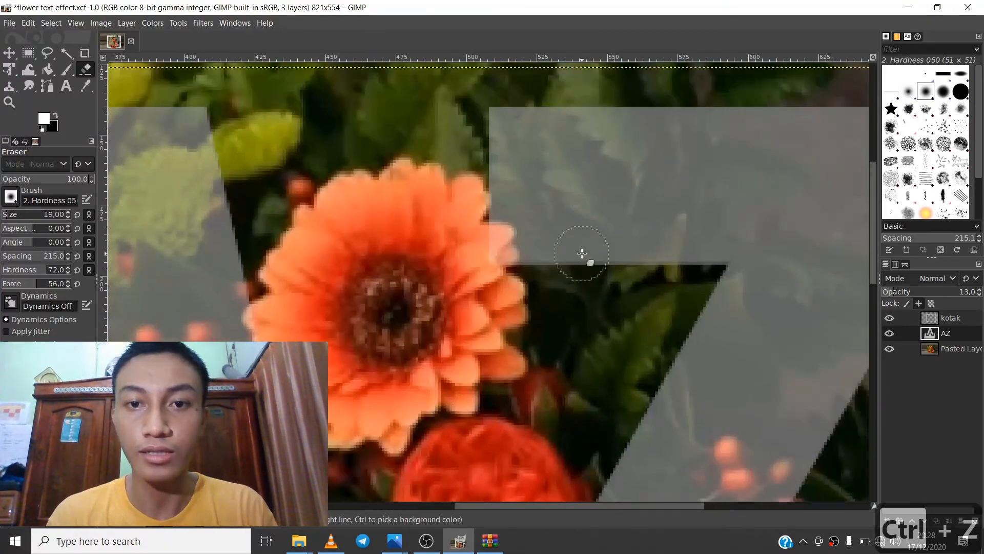
Step: Undo the trial strokes and erase the letter Z over the large orange flower at its base
{"action": "scroll", "coordinate": [564, 254], "scroll_direction": "right", "scroll_amount": 4}
{"action": "scroll", "coordinate": [487, 334], "scroll_direction": "down", "scroll_amount": 10}
{"action": "key", "text": "ctrl+z"}
{"action": "key", "text": "ctrl+z"}
{"action": "mouse_move", "coordinate": [406, 446]}
{"action": "left_mouse_down"}
{"action": "mouse_move", "coordinate": [378, 389]}
{"action": "mouse_move", "coordinate": [542, 252]}
{"action": "mouse_move", "coordinate": [616, 348]}
{"action": "mouse_move", "coordinate": [529, 462]}
{"action": "mouse_move", "coordinate": [403, 359]}
{"action": "mouse_move", "coordinate": [465, 449]}
{"action": "mouse_move", "coordinate": [482, 319]}
{"action": "mouse_move", "coordinate": [497, 434]}
{"action": "mouse_move", "coordinate": [535, 416]}
{"action": "mouse_move", "coordinate": [485, 425]}
{"action": "mouse_move", "coordinate": [440, 232]}
{"action": "mouse_move", "coordinate": [420, 451]}
{"action": "mouse_move", "coordinate": [456, 330]}
{"action": "left_mouse_up"}
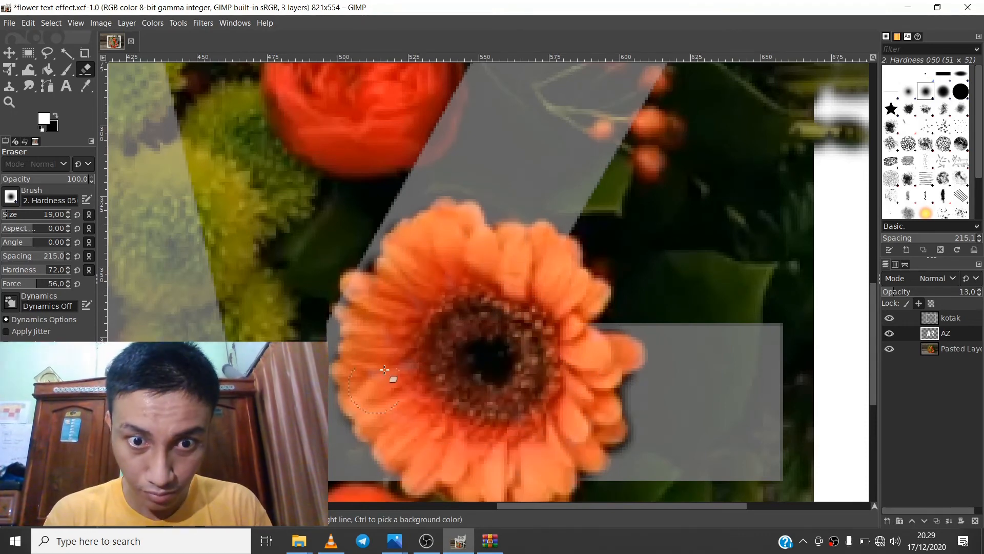
Step: Erase the letter A over the cluster of green chrysanthemums on its right leg and crossbar
{"action": "scroll", "coordinate": [456, 331], "scroll_direction": "left", "scroll_amount": 8}
{"action": "scroll", "coordinate": [457, 331], "scroll_direction": "down", "scroll_amount": 2}
{"action": "mouse_move", "coordinate": [468, 270]}
{"action": "left_mouse_down"}
{"action": "mouse_move", "coordinate": [447, 80]}
{"action": "mouse_move", "coordinate": [495, 173]}
{"action": "mouse_move", "coordinate": [477, 318]}
{"action": "mouse_move", "coordinate": [346, 243]}
{"action": "mouse_move", "coordinate": [396, 202]}
{"action": "mouse_move", "coordinate": [321, 230]}
{"action": "left_mouse_up"}
{"action": "left_click_drag", "start_coordinate": [359, 103], "coordinate": [339, 226]}
{"action": "mouse_move", "coordinate": [346, 211]}
{"action": "left_mouse_down"}
{"action": "mouse_move", "coordinate": [388, 130]}
{"action": "mouse_move", "coordinate": [319, 283]}
{"action": "mouse_move", "coordinate": [431, 302]}
{"action": "left_mouse_up"}
{"action": "left_click_drag", "start_coordinate": [471, 311], "coordinate": [486, 207]}
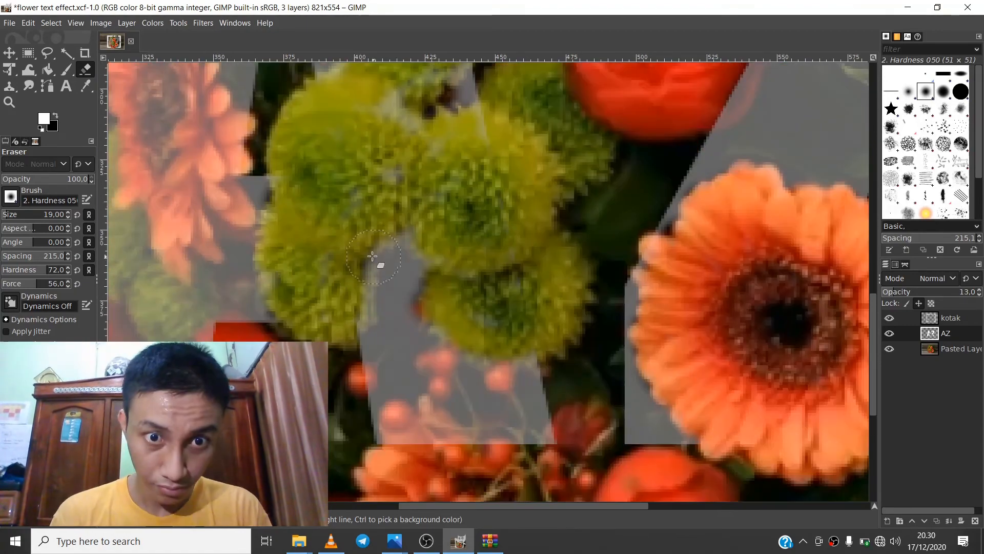
Step: Erase the letter A over the orange flower on its left leg, and set the Eraser size to 27
{"action": "scroll", "coordinate": [487, 207], "scroll_direction": "up", "scroll_amount": 3}
{"action": "scroll", "coordinate": [486, 207], "scroll_direction": "left", "scroll_amount": 1}
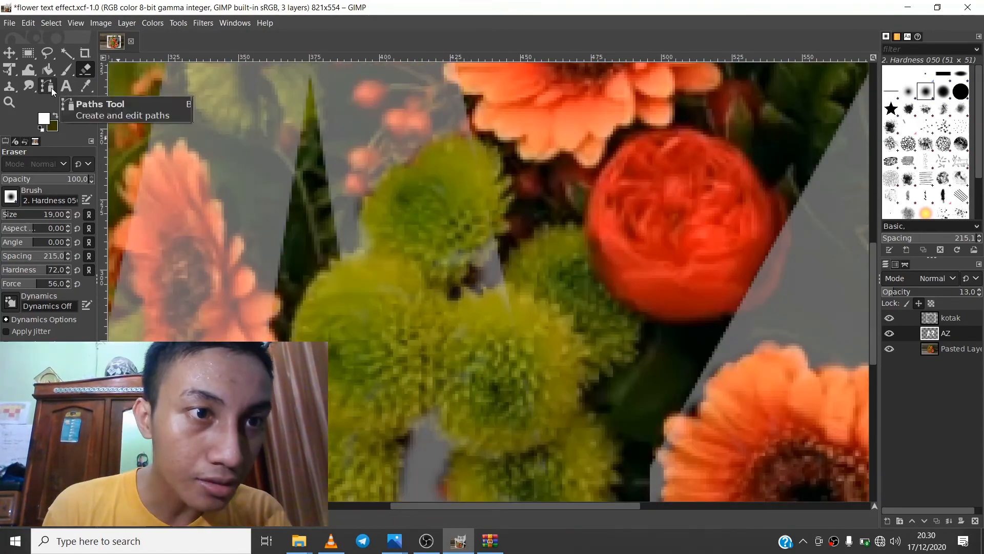
{"action": "scroll", "coordinate": [254, 300], "scroll_direction": "down", "scroll_amount": 4}
{"action": "scroll", "coordinate": [253, 300], "scroll_direction": "left", "scroll_amount": 4}
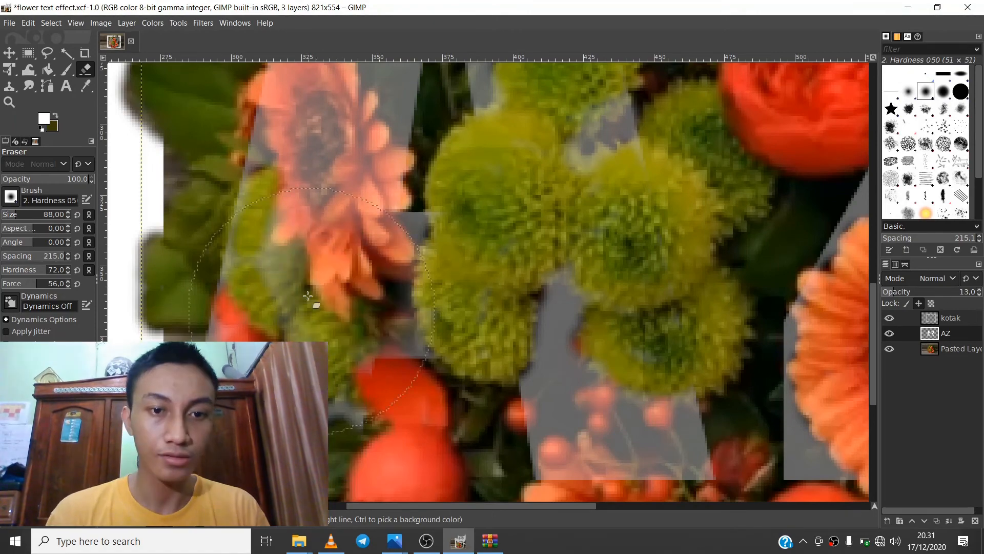
{"action": "scroll", "coordinate": [274, 161], "scroll_direction": "up", "scroll_amount": 5}
{"action": "scroll", "coordinate": [274, 160], "scroll_direction": "up", "scroll_amount": 5}
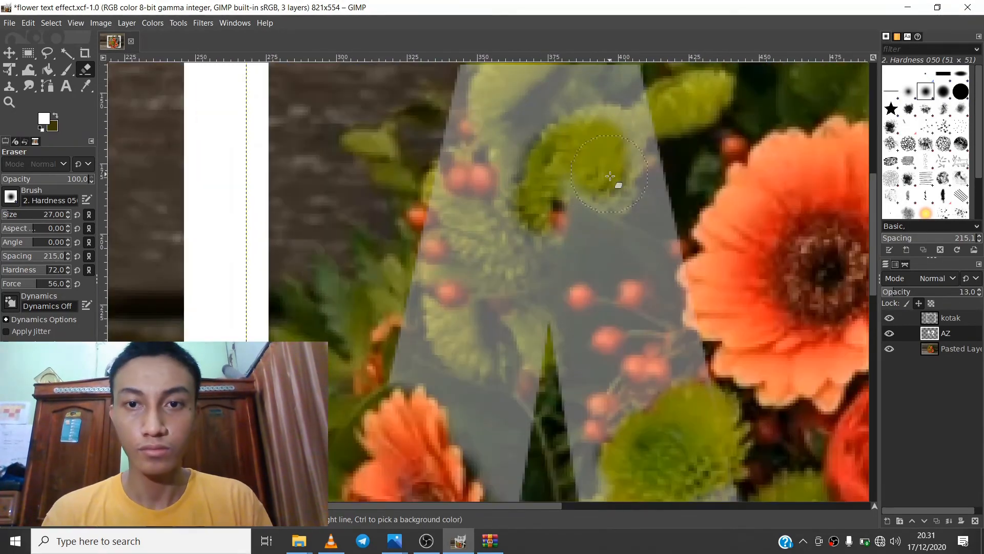
Step: Erase the upper part of the letter A over the green blossoms and red berries, undoing unwanted strokes
{"action": "key", "text": "ctrl+z"}
{"action": "key", "text": "ctrl+z"}
{"action": "key", "text": "ctrl+z"}
{"action": "key", "text": "ctrl+z"}
{"action": "key", "text": "ctrl+z"}
{"action": "key", "text": "ctrl+z"}
{"action": "key", "text": "ctrl+z"}
{"action": "key", "text": "ctrl+z"}
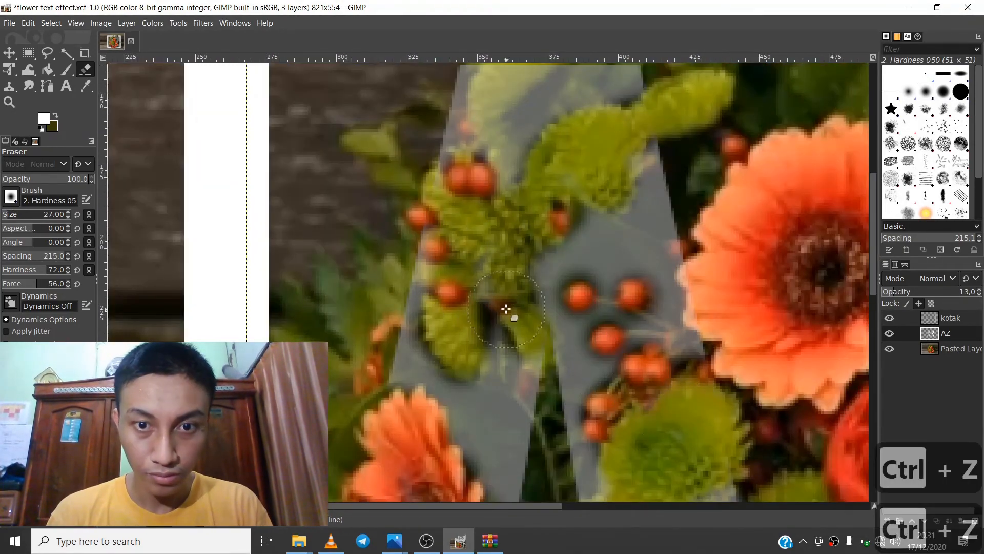
Step: Raise the AZ layer's opacity to 100 to check the erased flowers, and switch to the Move tool
{"action": "scroll", "coordinate": [471, 384], "scroll_direction": "right", "scroll_amount": 15}
{"action": "scroll", "coordinate": [471, 383], "scroll_direction": "right", "scroll_amount": 5}
{"action": "scroll", "coordinate": [471, 384], "scroll_direction": "down", "scroll_amount": 10}
{"action": "scroll", "coordinate": [451, 349], "scroll_direction": "left", "scroll_amount": 4}
{"action": "scroll", "coordinate": [451, 349], "scroll_direction": "down", "scroll_amount": 3}
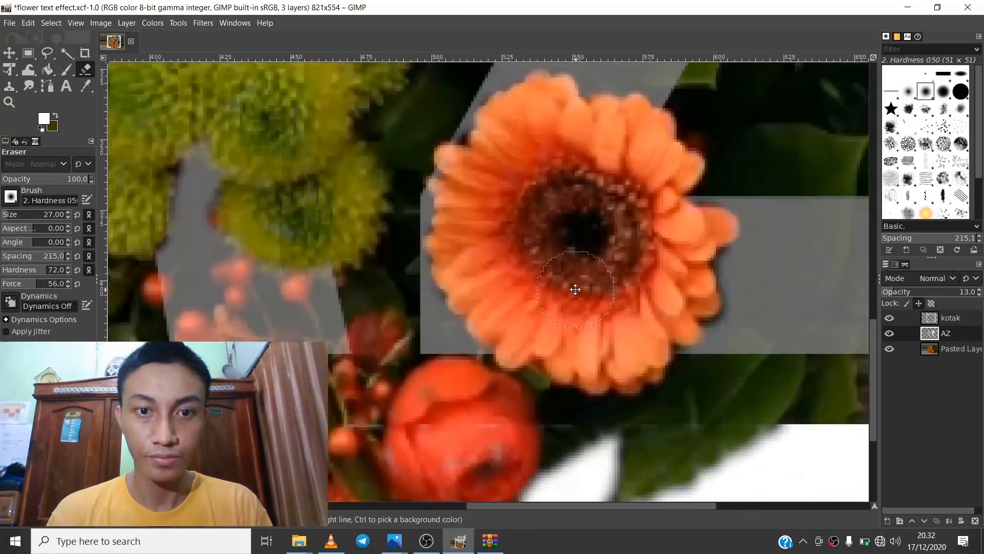
{"action": "left_click_drag", "start_coordinate": [897, 292], "coordinate": [980, 290]}
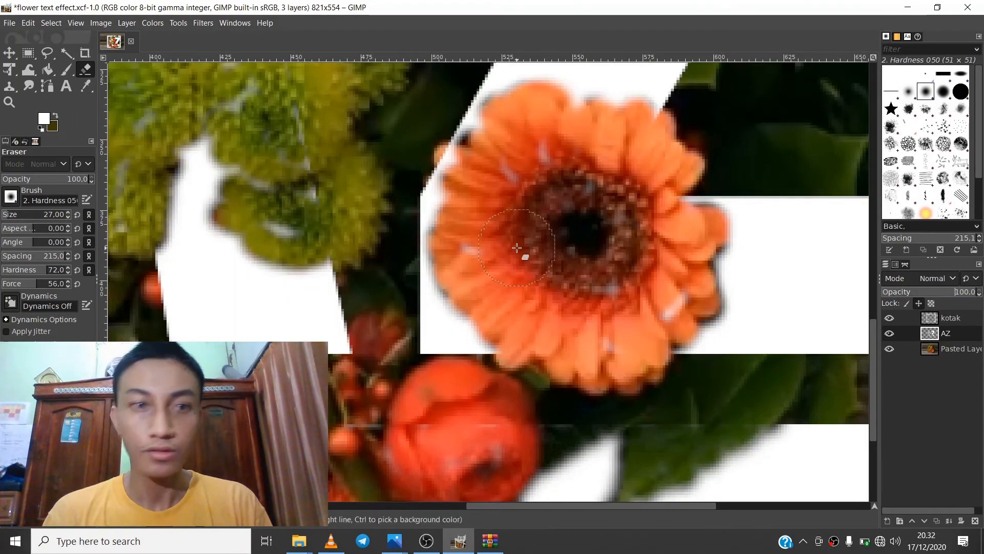
{"action": "key", "text": "m"}
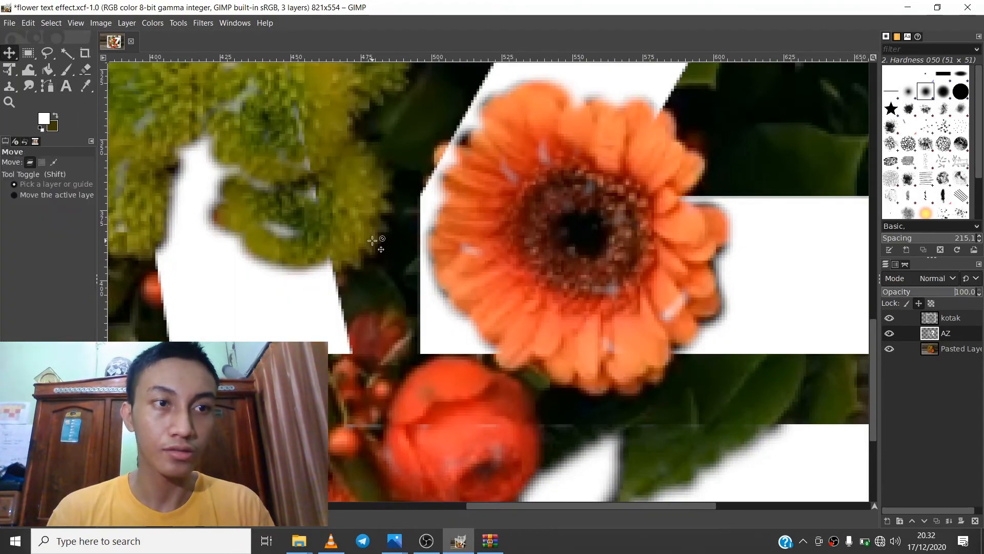
Step: Create a new layer from the visible image above the kotak layer
{"action": "scroll", "coordinate": [372, 240], "scroll_direction": "down", "scroll_amount": 15}
{"action": "scroll", "coordinate": [372, 240], "scroll_direction": "up", "scroll_amount": 11}
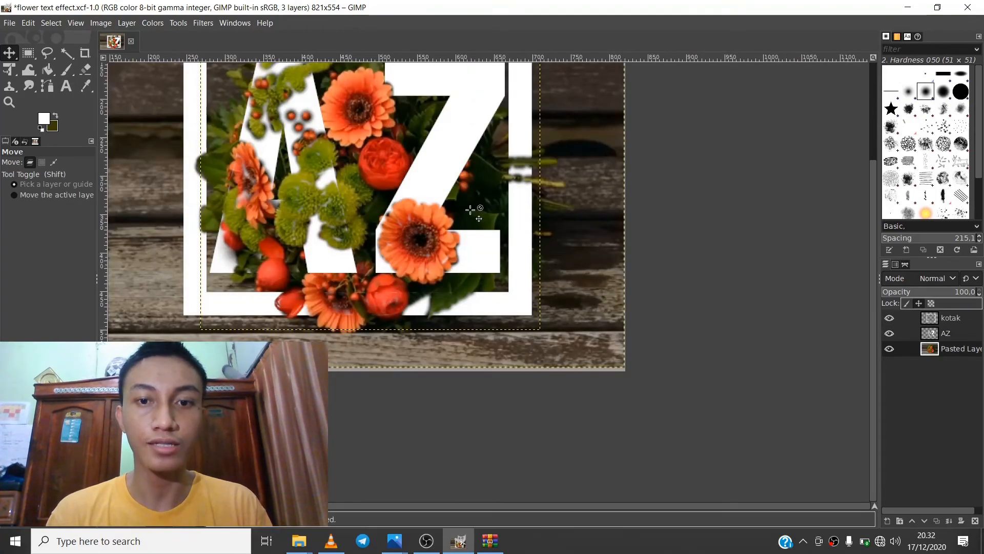
{"action": "scroll", "coordinate": [552, 271], "scroll_direction": "up", "scroll_amount": 4}
{"action": "scroll", "coordinate": [552, 271], "scroll_direction": "left", "scroll_amount": 4}
{"action": "scroll", "coordinate": [609, 311], "scroll_direction": "up", "scroll_amount": 1}
{"action": "scroll", "coordinate": [609, 312], "scroll_direction": "left", "scroll_amount": 1}
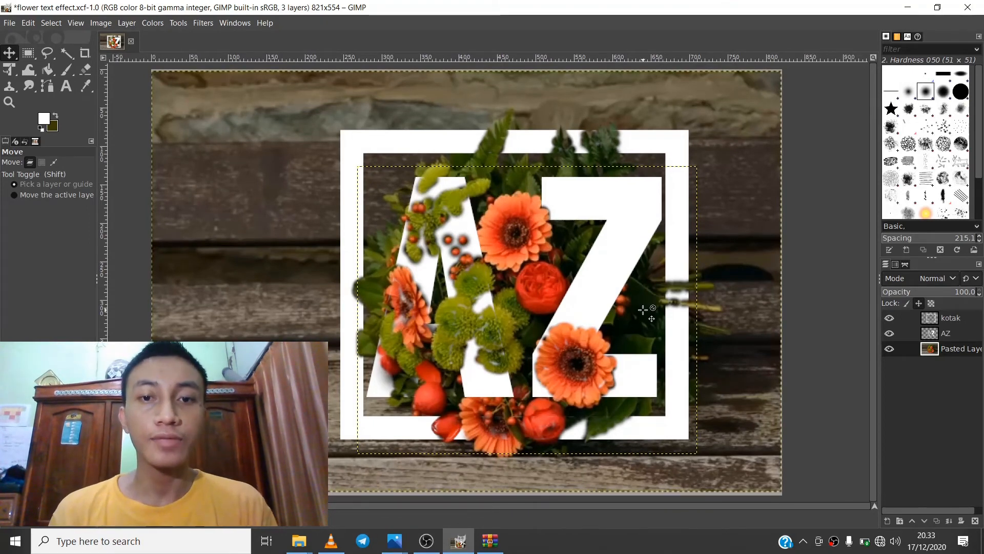
{"action": "right_click", "coordinate": [950, 321]}
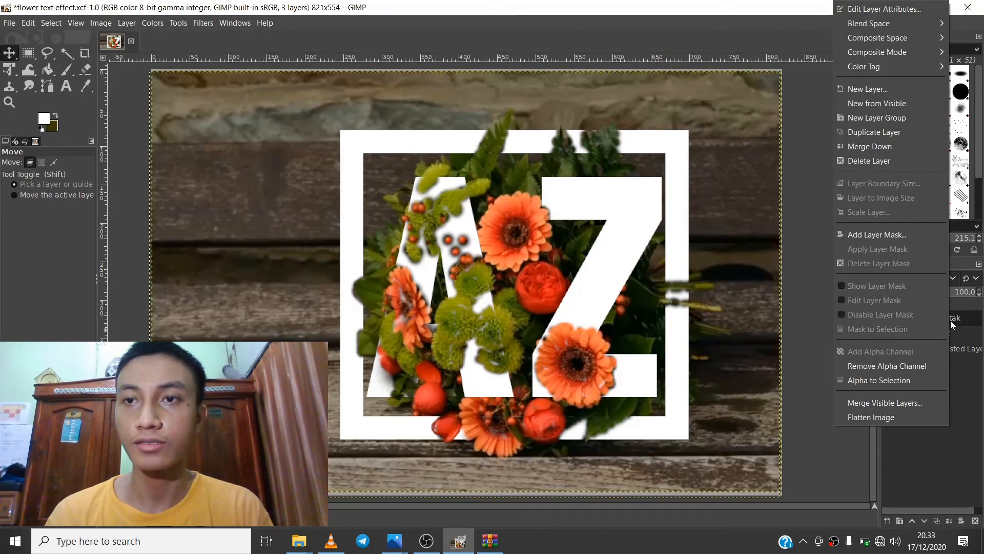
{"action": "left_click", "coordinate": [889, 104]}
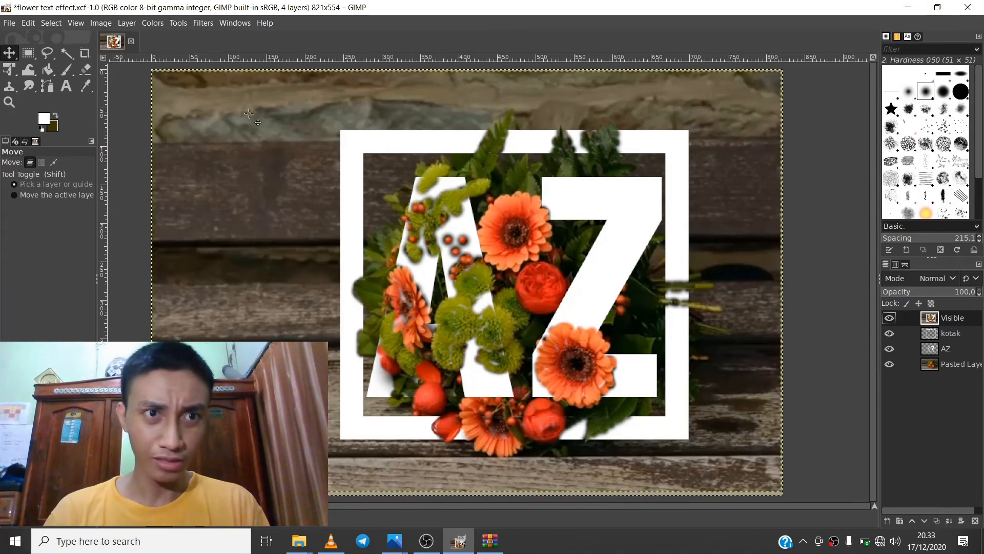
Step: Raise the Visible layer's contrast with Curves, placing value-curve points at about 89, 89 and 165, 211
{"action": "left_click", "coordinate": [161, 25]}
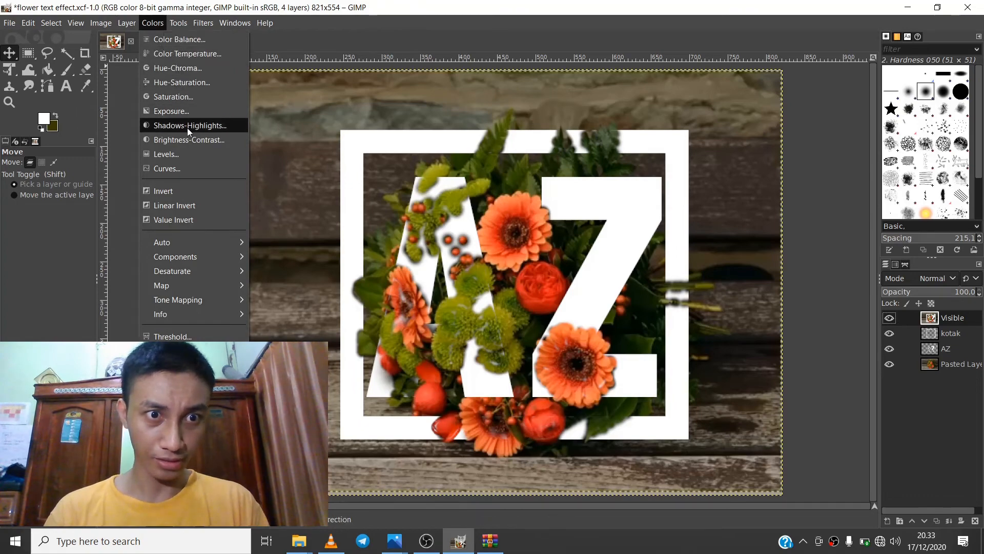
{"action": "left_click", "coordinate": [202, 174]}
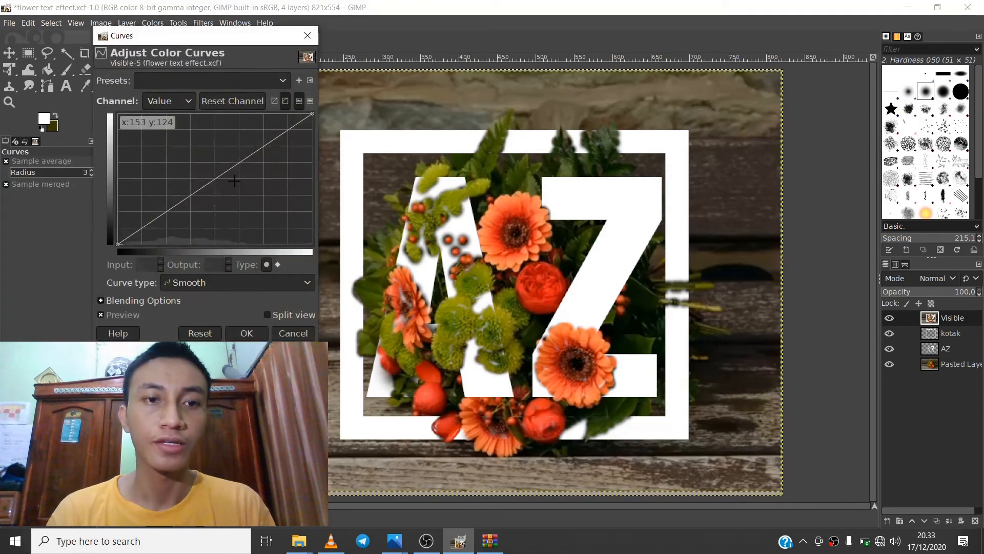
{"action": "left_click_drag", "start_coordinate": [209, 183], "coordinate": [196, 206]}
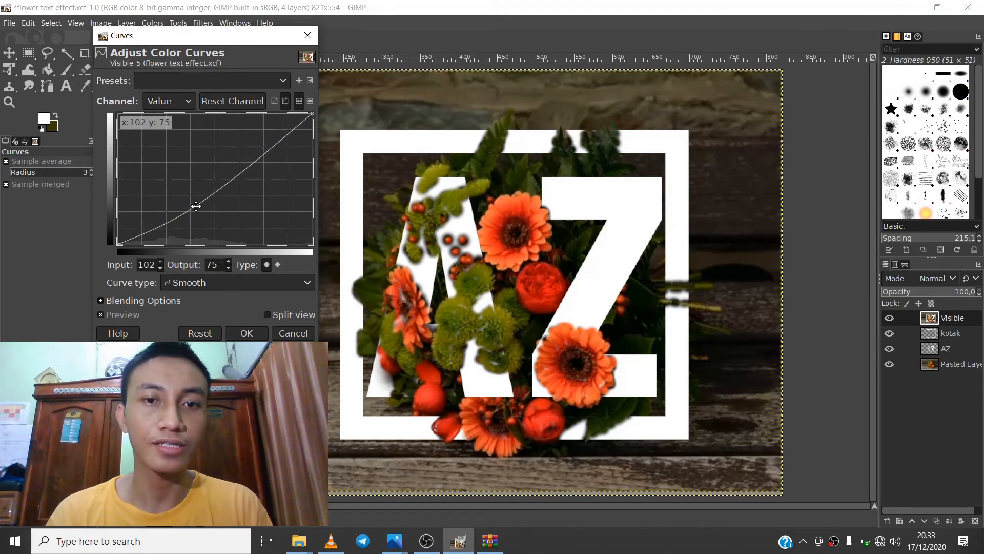
{"action": "left_click_drag", "start_coordinate": [253, 160], "coordinate": [257, 153]}
{"action": "left_click_drag", "start_coordinate": [195, 206], "coordinate": [186, 199]}
{"action": "left_click", "coordinate": [257, 153]}
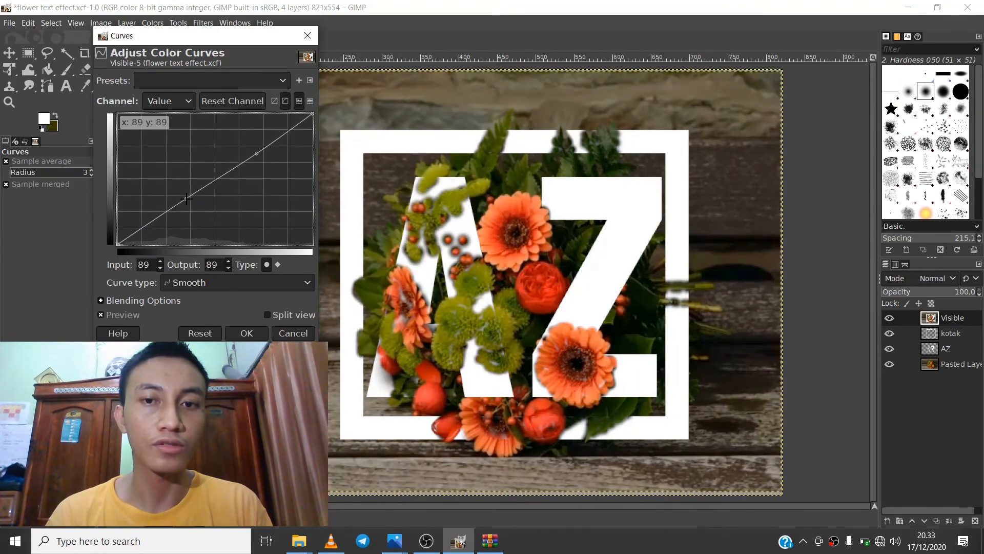
{"action": "left_click_drag", "start_coordinate": [257, 153], "coordinate": [244, 138]}
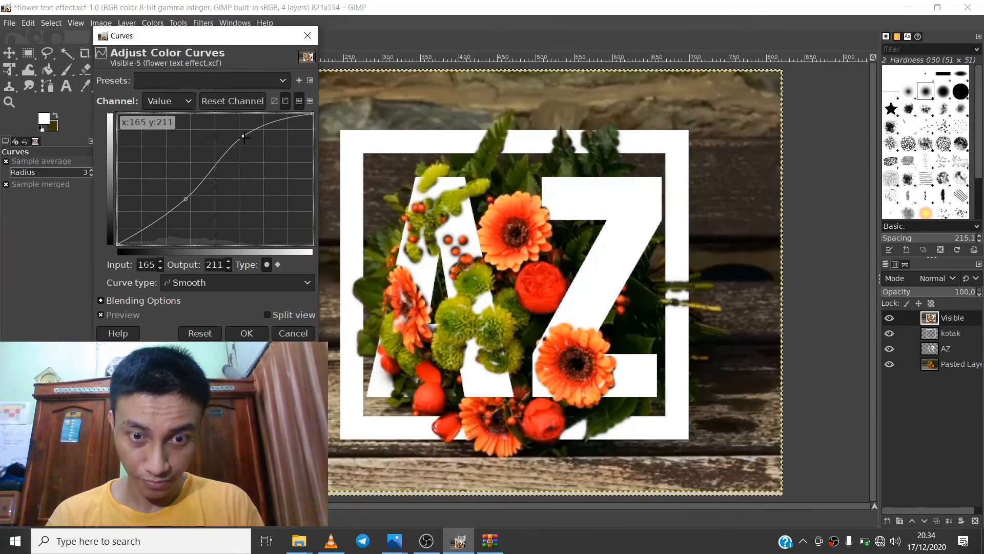
{"action": "left_click", "coordinate": [239, 332]}
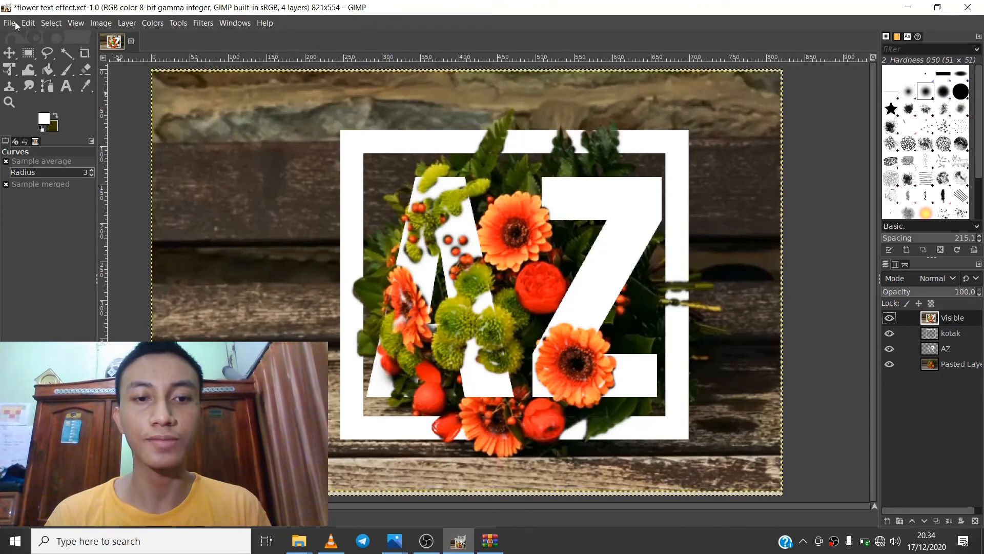
Step: Add the text "design by labkommus" in black on the wood along the image's lower edge
{"action": "left_click", "coordinate": [65, 86]}
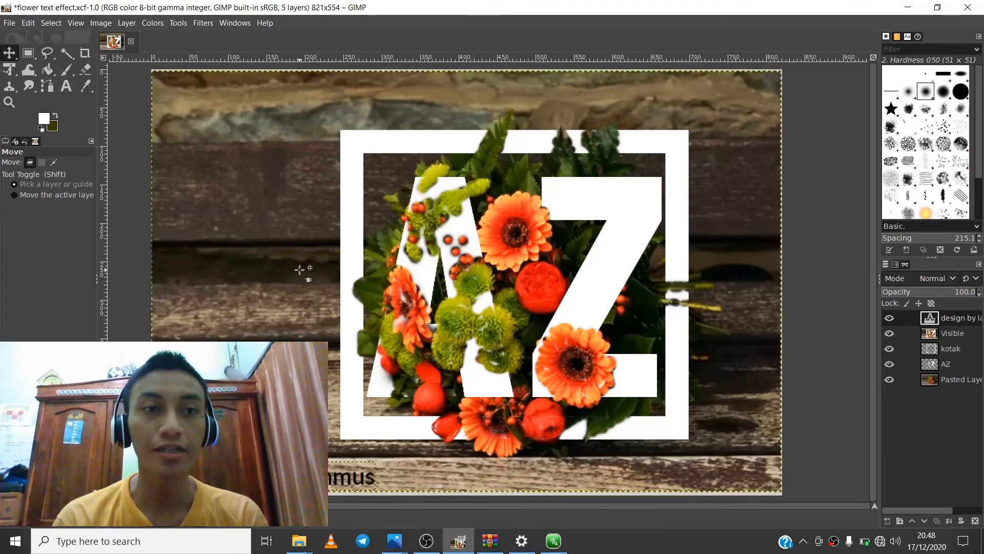
Step: Export the image to the Pictures folder as flower text effect.png with the default PNG options
{"action": "left_click", "coordinate": [4, 23]}
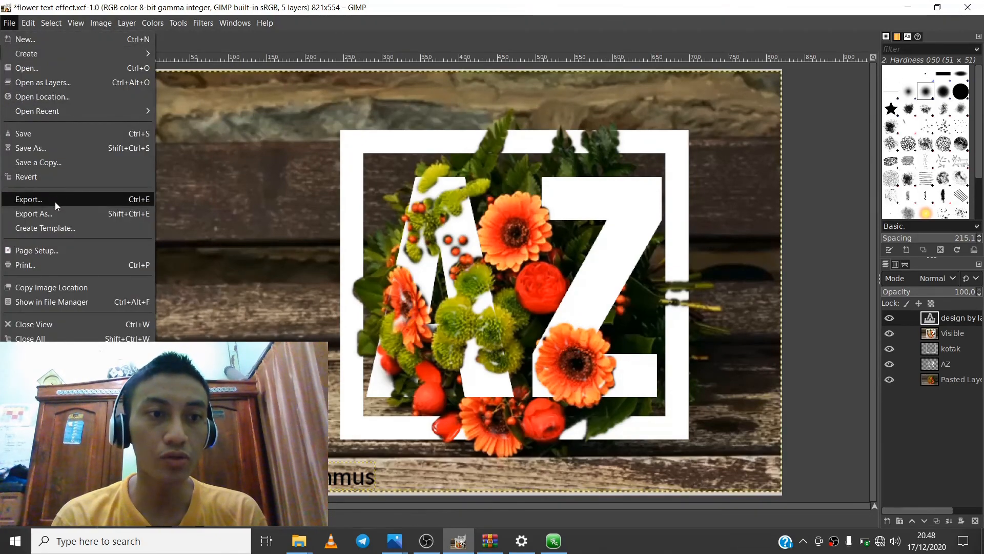
{"action": "left_click", "coordinate": [71, 213]}
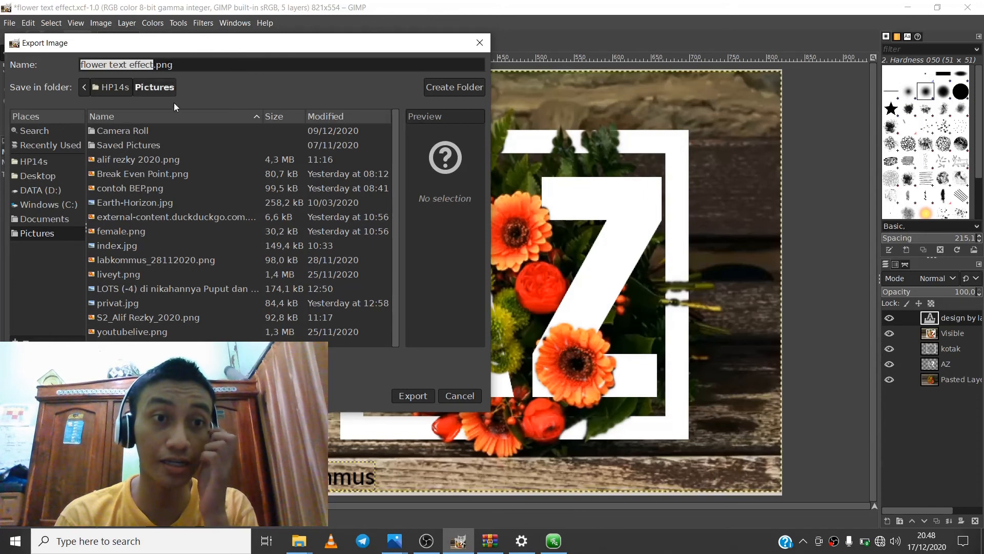
{"action": "left_click", "coordinate": [418, 398]}
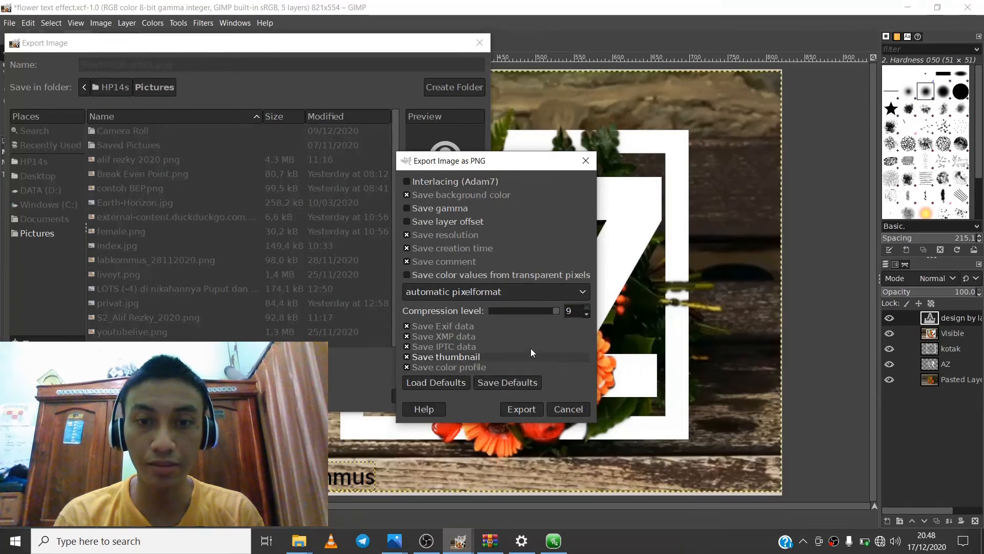
{"action": "left_click", "coordinate": [540, 413]}
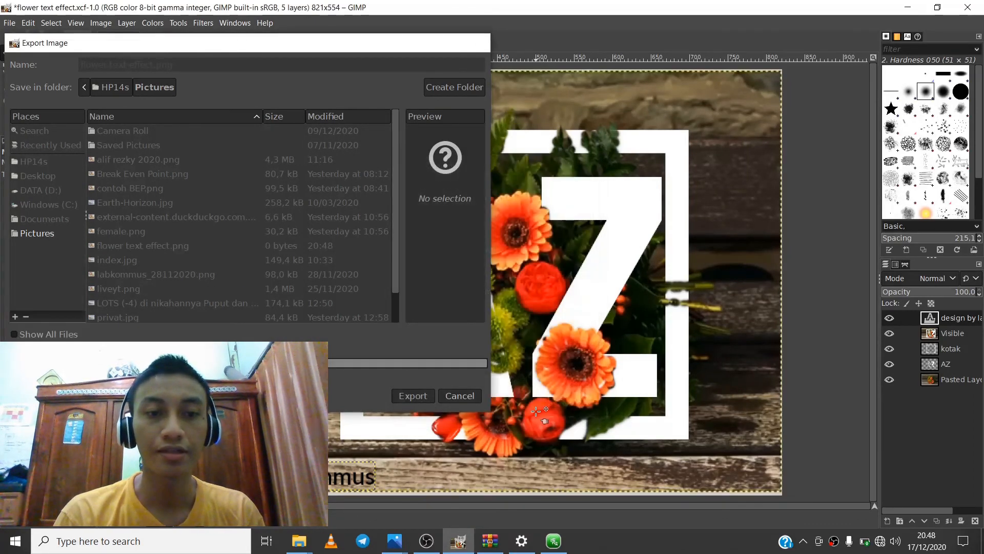
Step: Switch to File Explorer and open flower text effect.png from the Pictures folder in Photos to check the export
{"action": "mouse_move", "coordinate": [299, 540]}
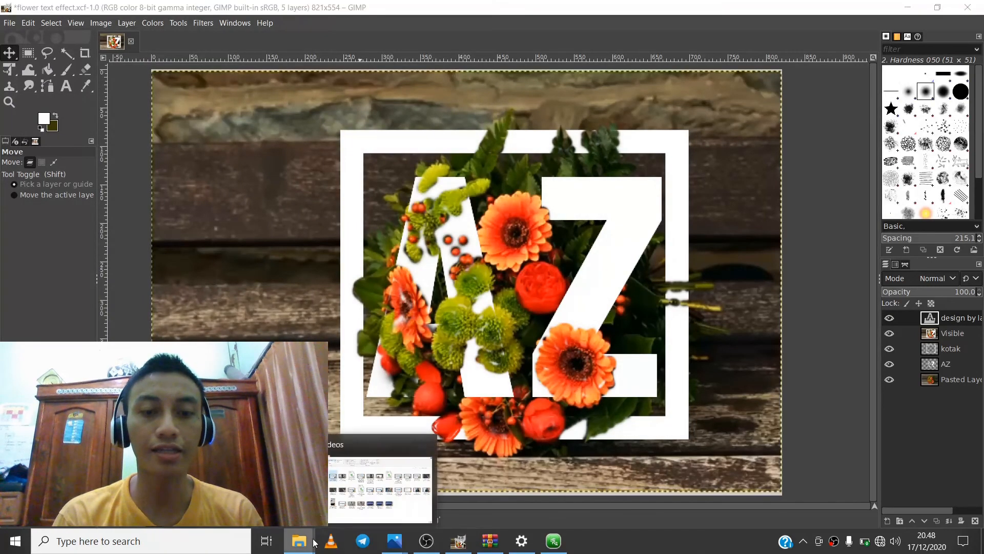
{"action": "left_click", "coordinate": [349, 484]}
{"action": "left_click", "coordinate": [43, 388]}
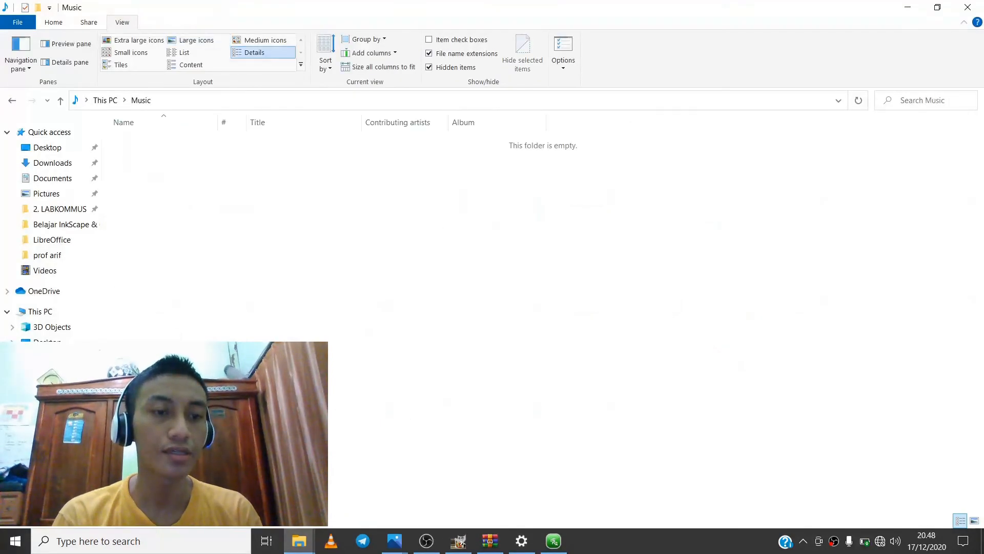
{"action": "left_click", "coordinate": [46, 403]}
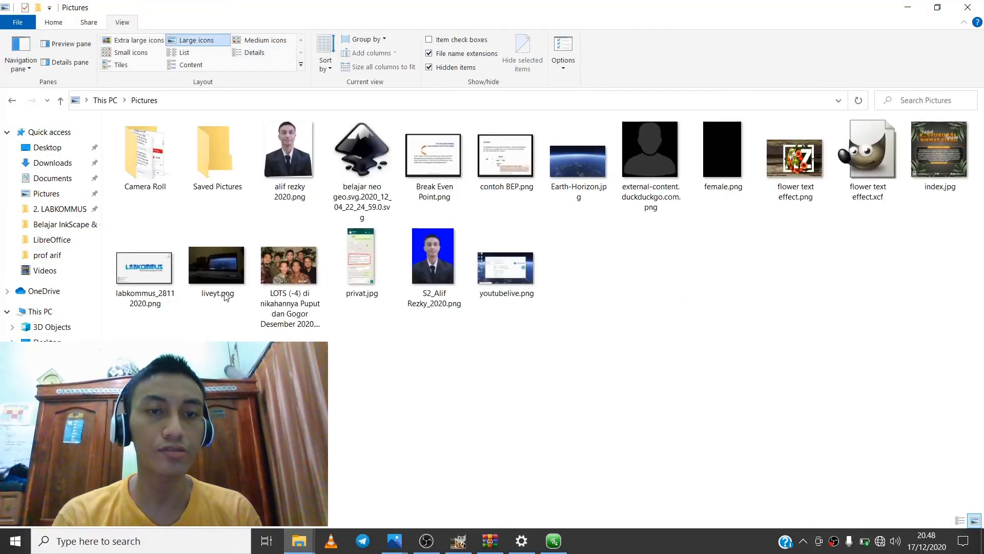
{"action": "double_click", "coordinate": [790, 182]}
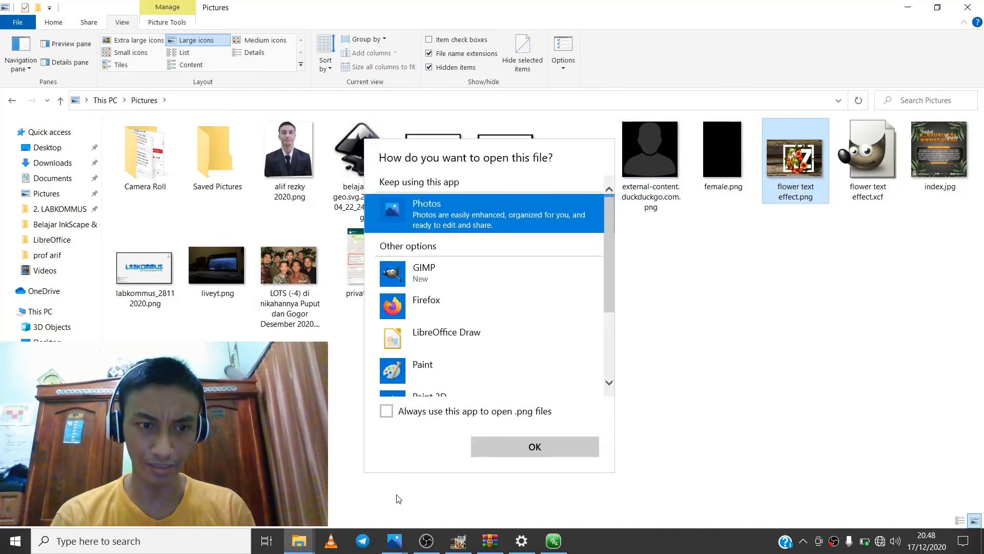
{"action": "left_click", "coordinate": [530, 450]}
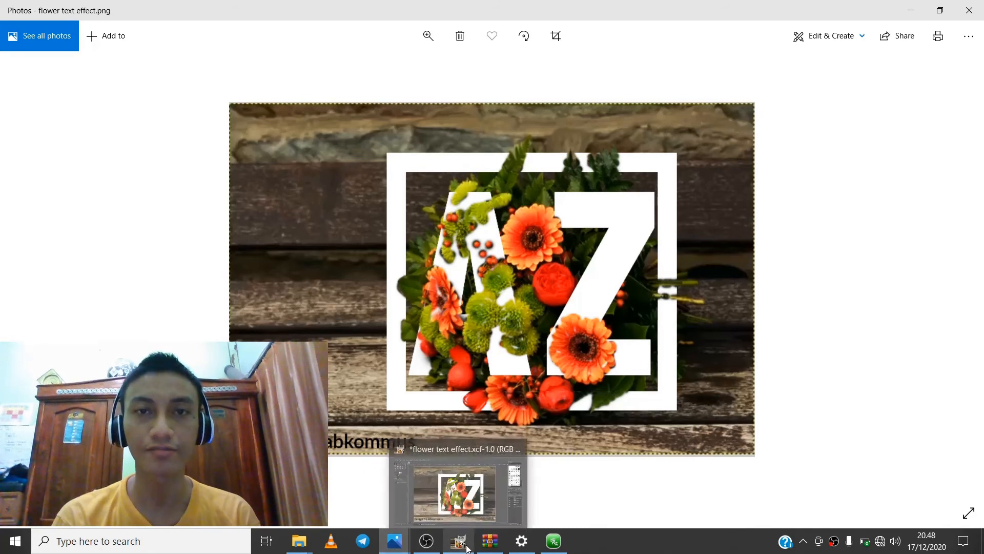
Step: Switch back to GIMP and save the project flower text effect.xcf
{"action": "left_click", "coordinate": [448, 540]}
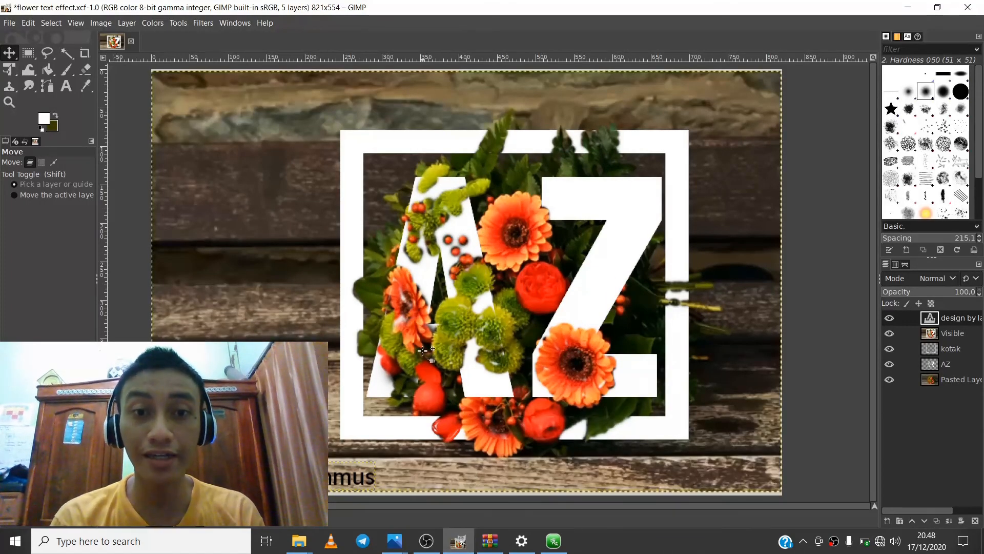
{"action": "key", "text": "ctrl+s"}
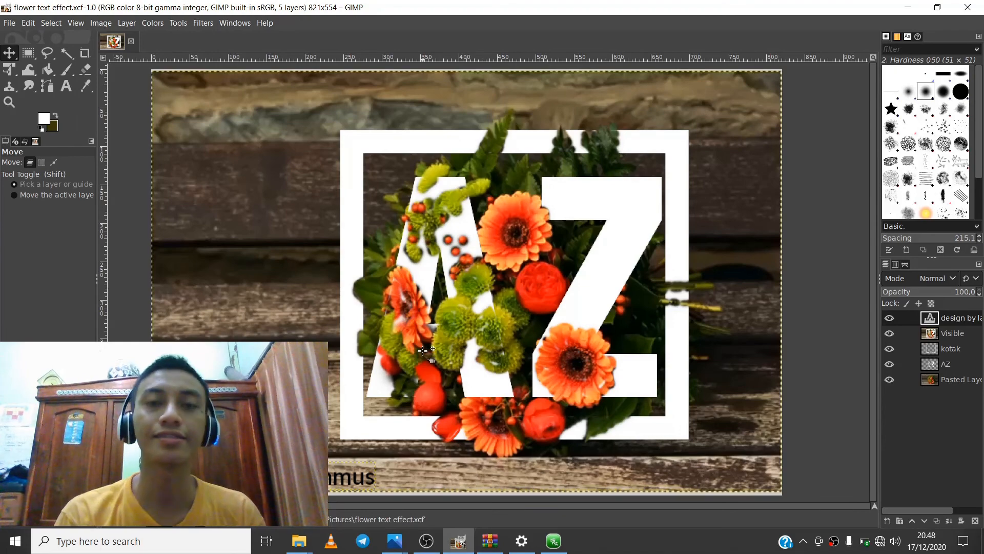